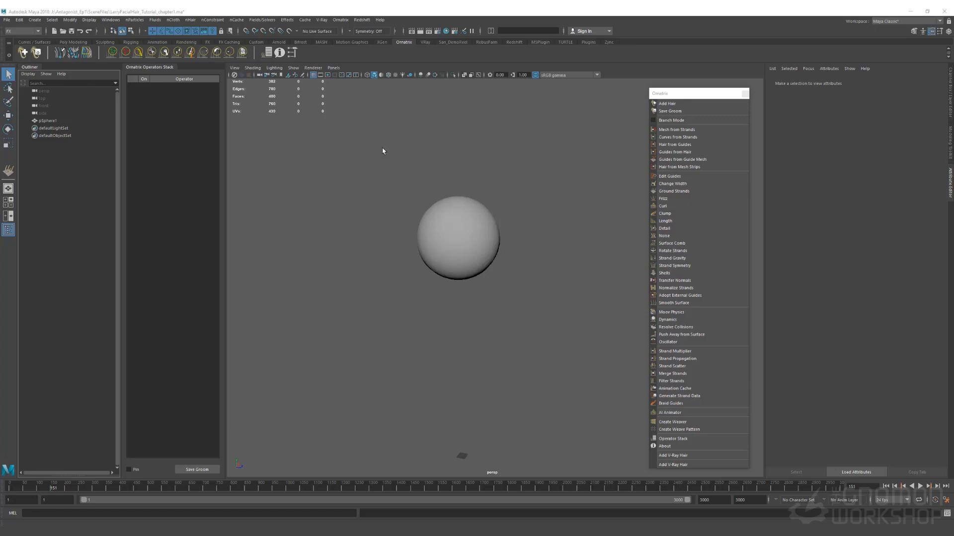
Add the Fur Ball groom preset to the sphere.
click(460, 264)
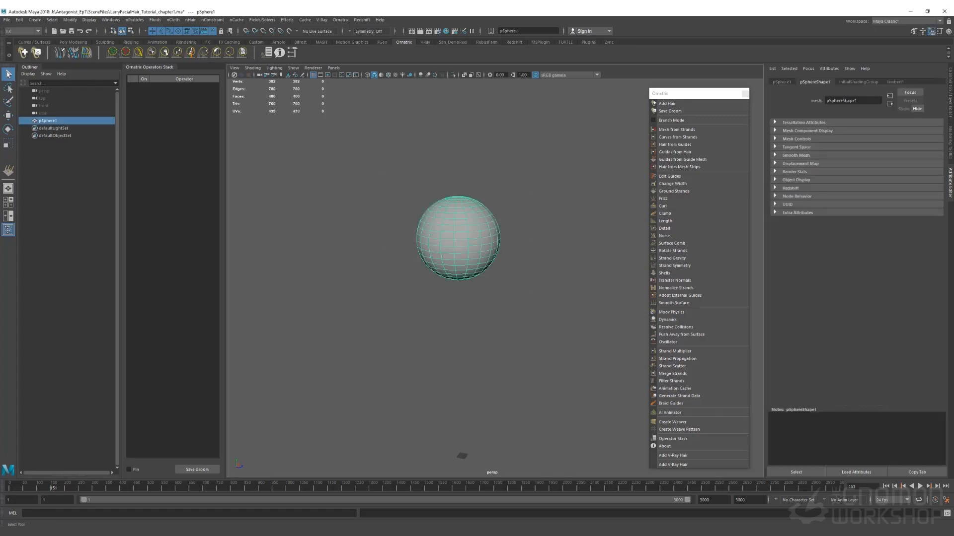
click(23, 53)
click(431, 231)
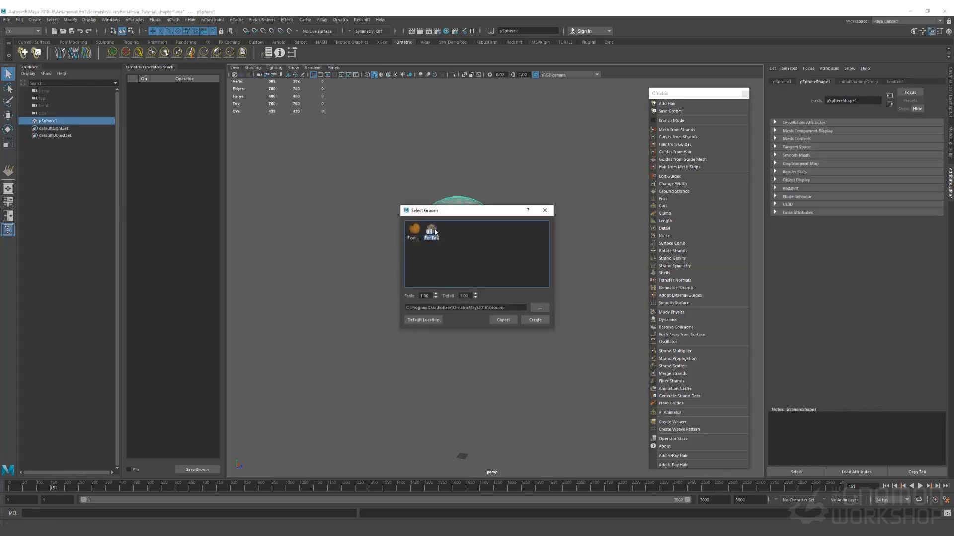
click(535, 320)
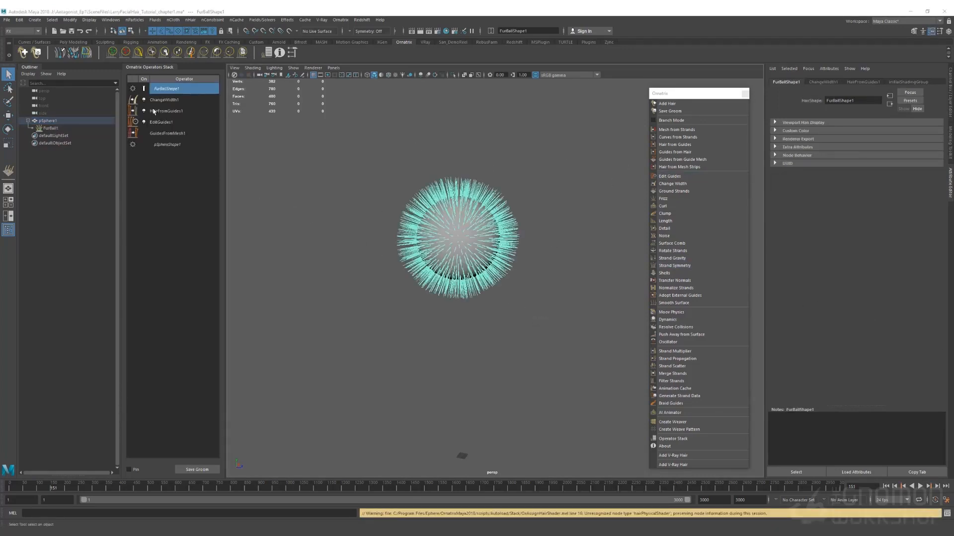
Set the guide length to 400 on the GuidesFromMesh operator.
click(158, 134)
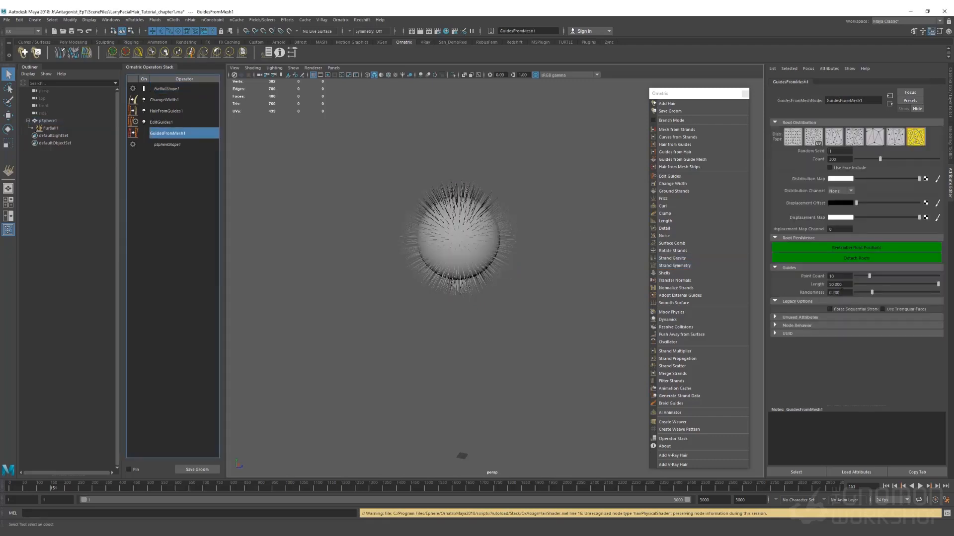
drag(843, 284, 771, 283)
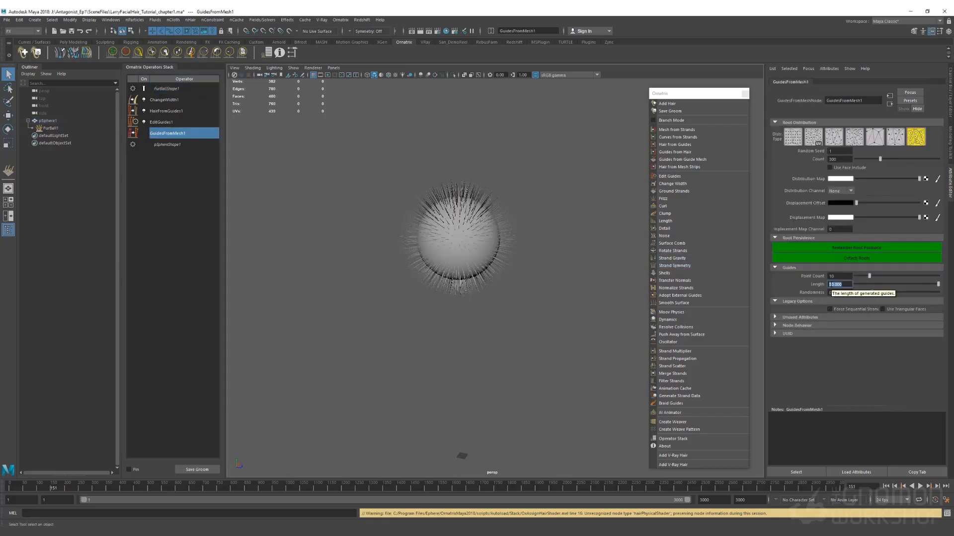
text(400)
key(Return)
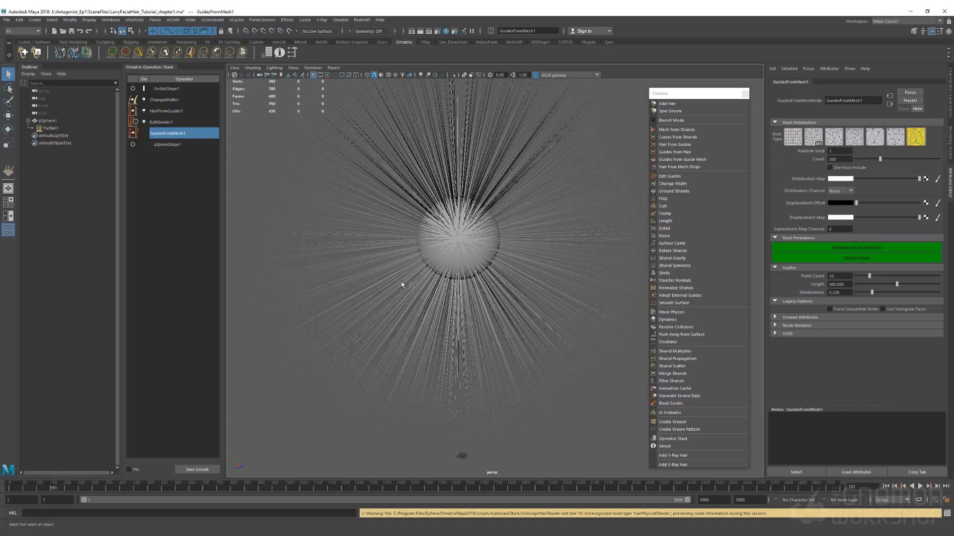
Delete the EditGuides, HairFromGuides and ChangeWidth operators from the fur ball's operator stack.
click(161, 122)
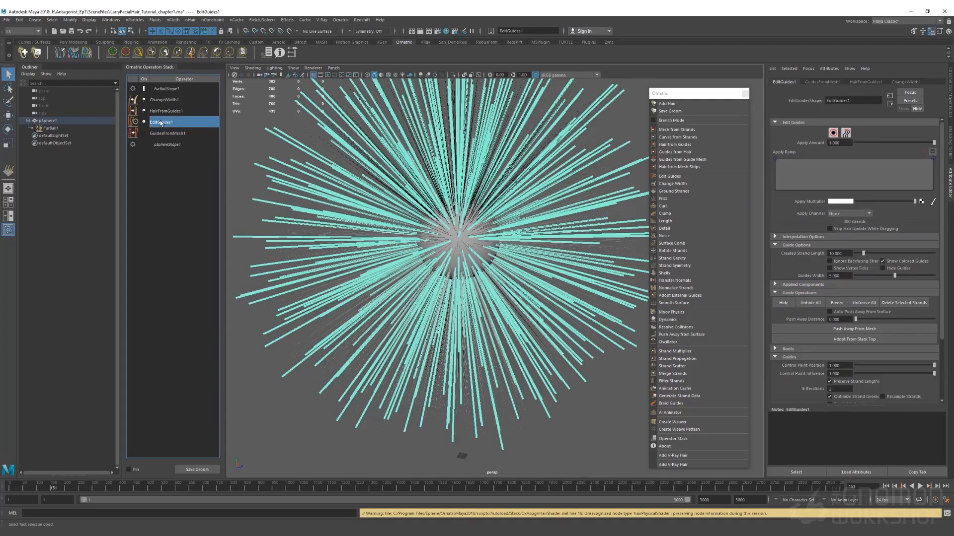
key(Delete)
click(169, 110)
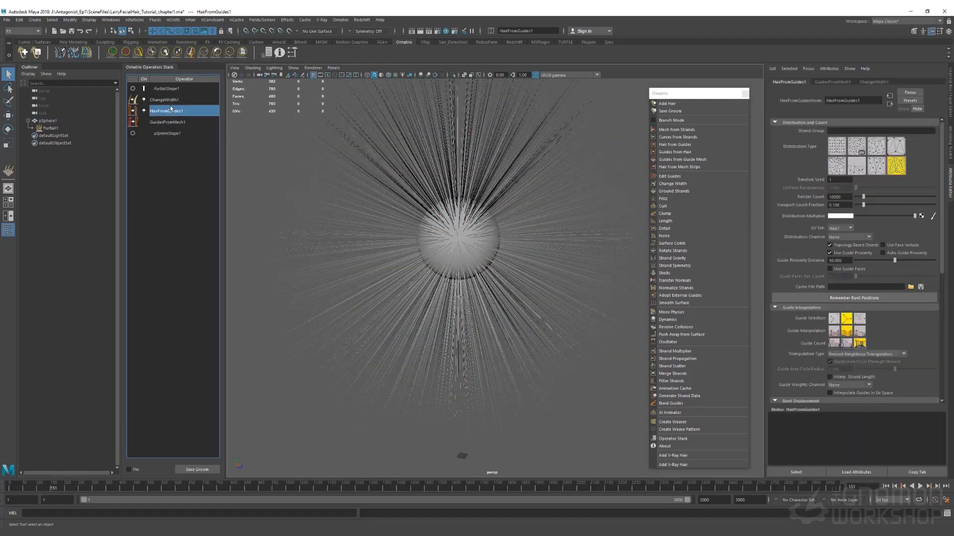
key(Delete)
click(170, 103)
key(Delete)
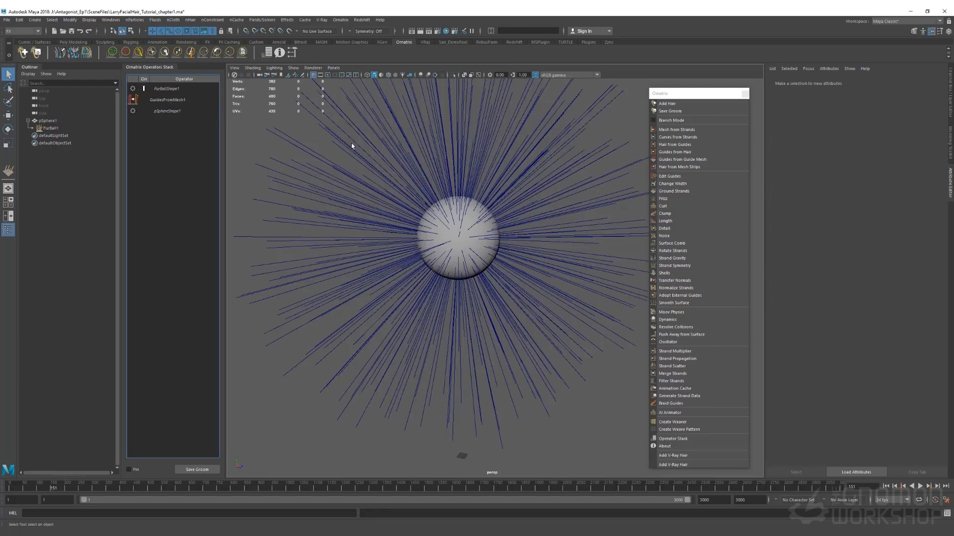
Add a Strand Gravity operator above the guides and raise its force to about 4.7.
click(162, 100)
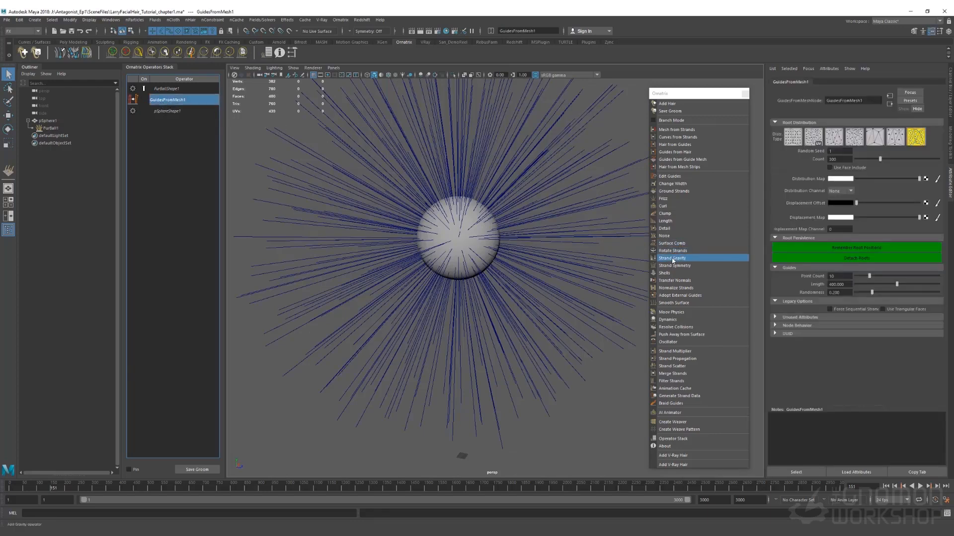
click(673, 259)
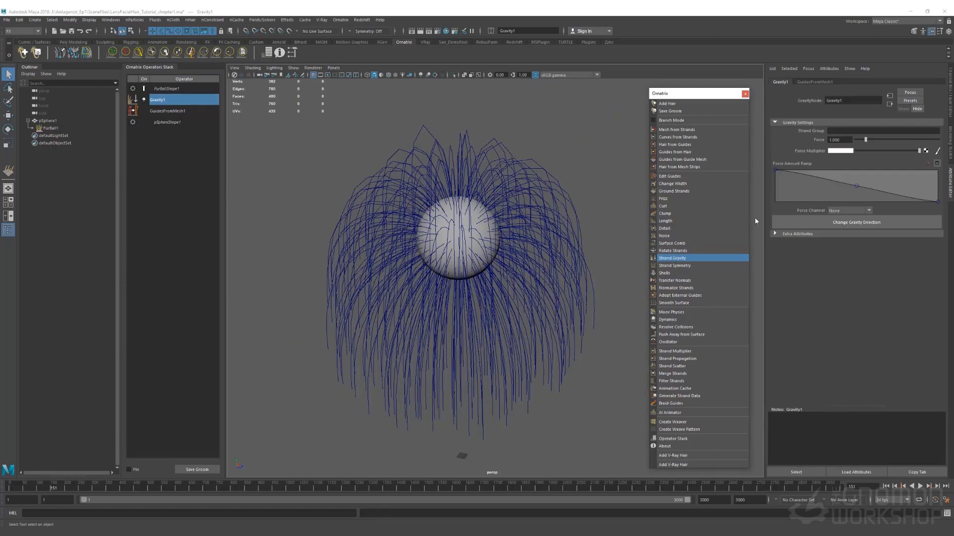
drag(865, 140, 903, 146)
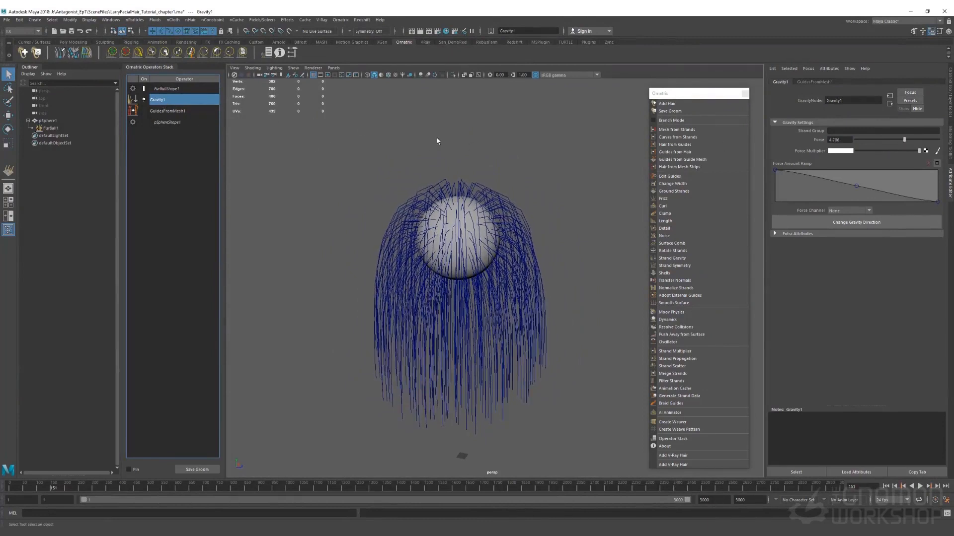
Add a Dynamics operator on top of the gravity and play the hair simulation briefly.
click(673, 321)
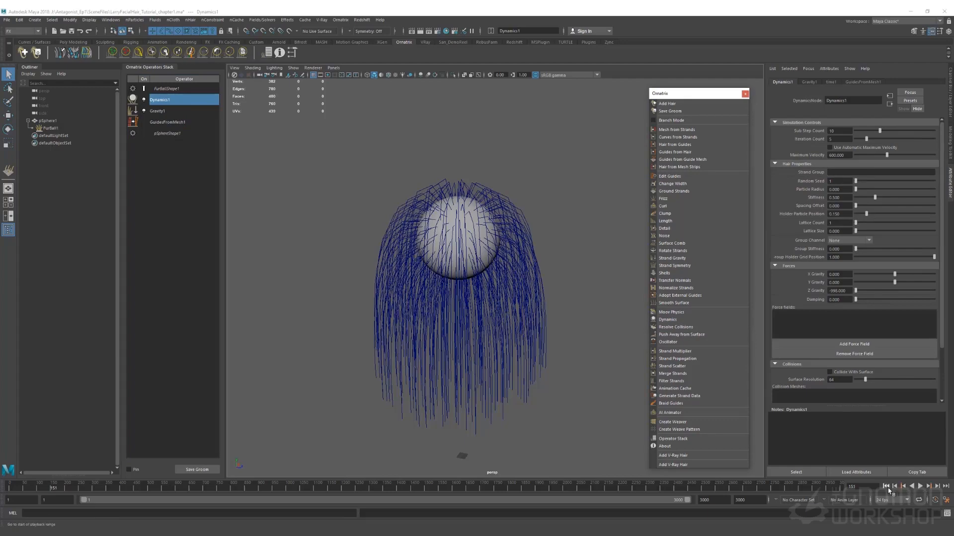
click(920, 488)
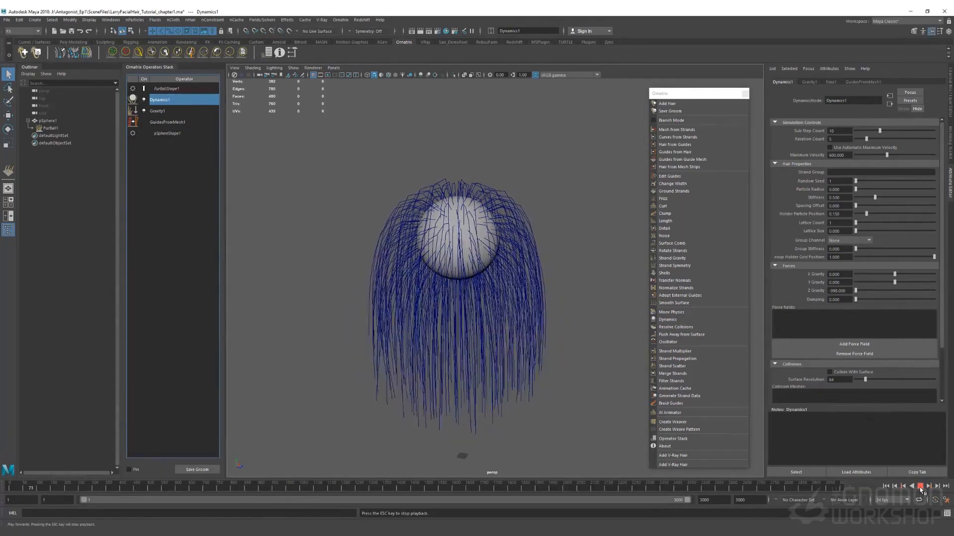
click(920, 488)
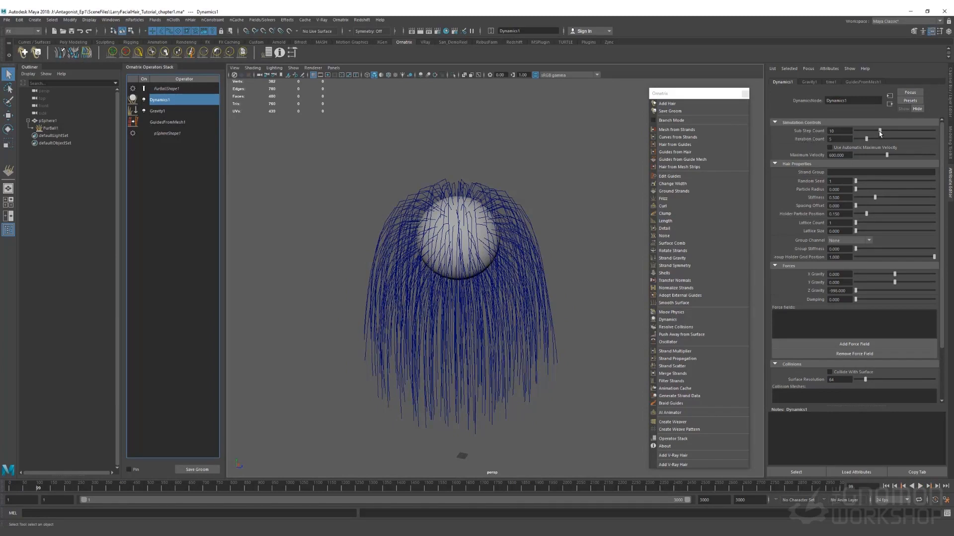
Try to raise the Dynamics operator's sub-step count and iteration count to 25.
drag(882, 133, 918, 142)
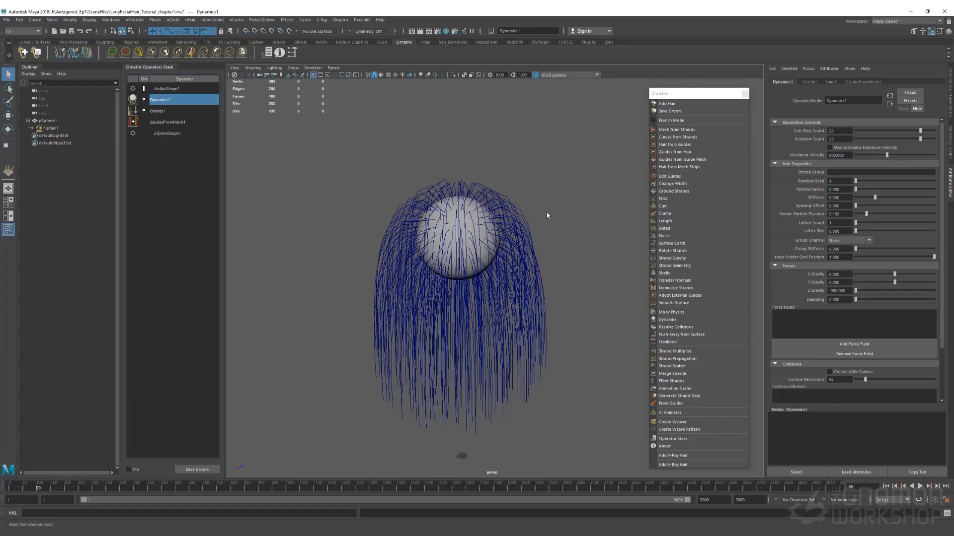
key(ctrl+z)
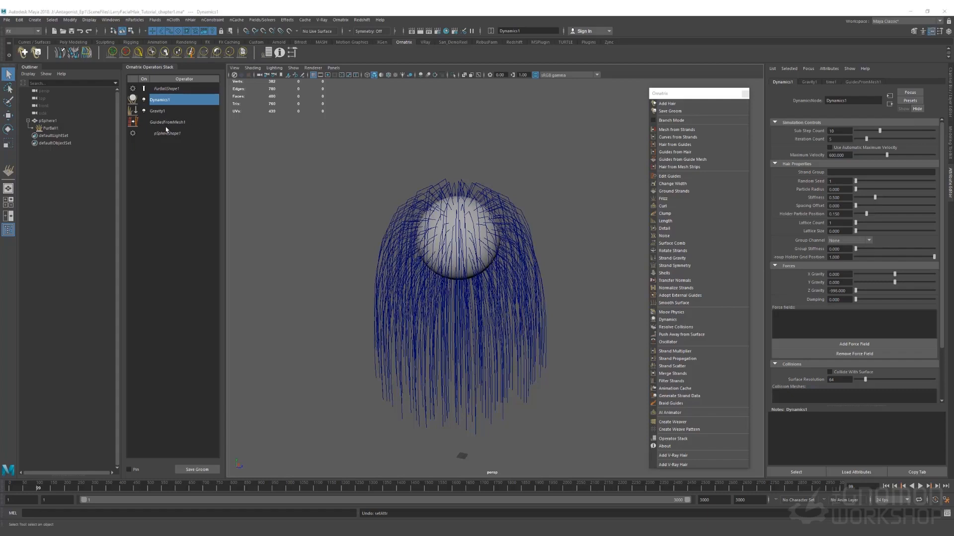
Reduce the guide count to 100 on the GuidesFromMesh operator.
click(164, 124)
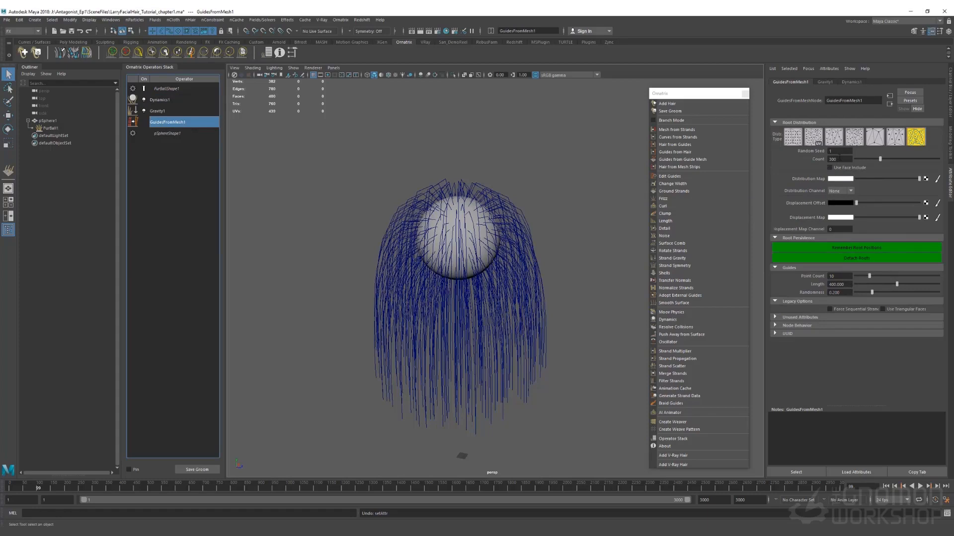
drag(840, 158, 814, 158)
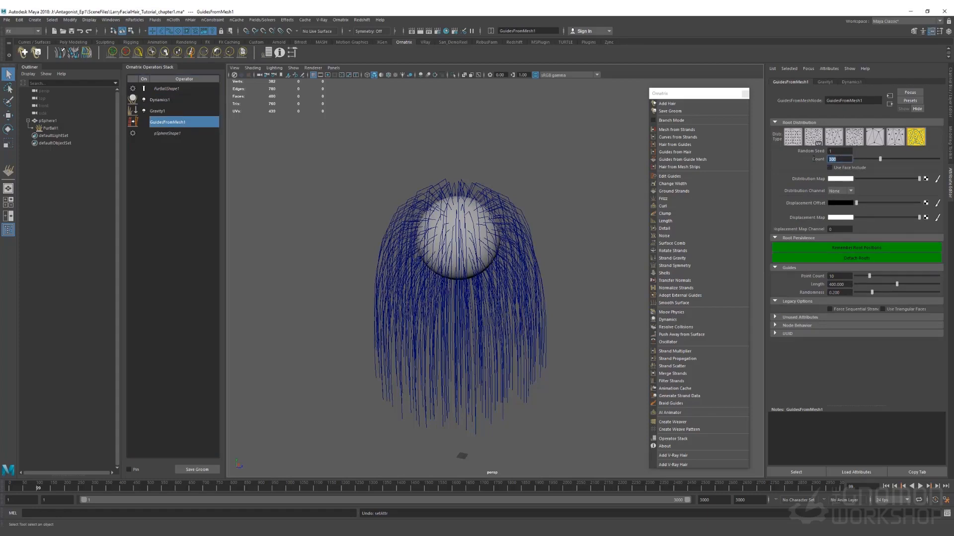
text(100)
key(Return)
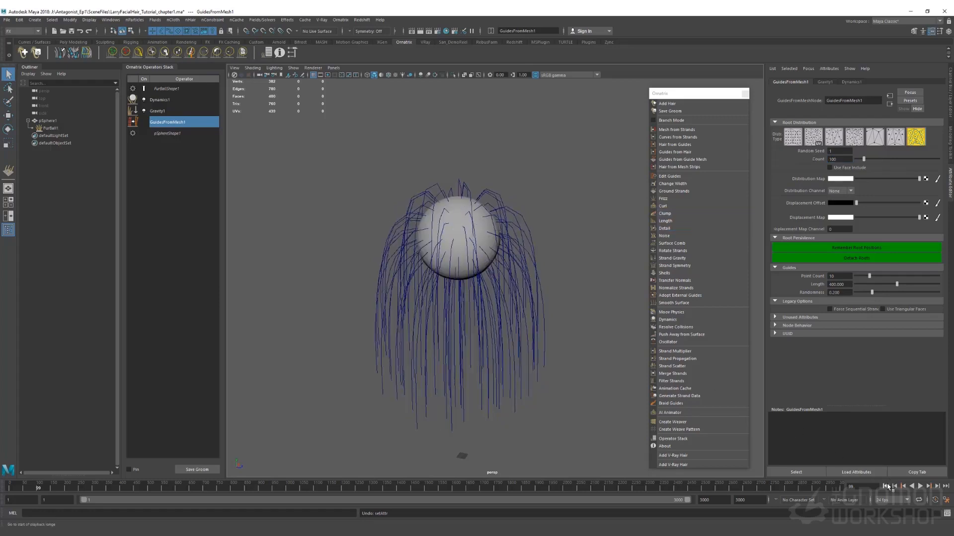
Key the sphere's starting position at frame 1 and shorten the playback range to end at frame 402.
click(887, 485)
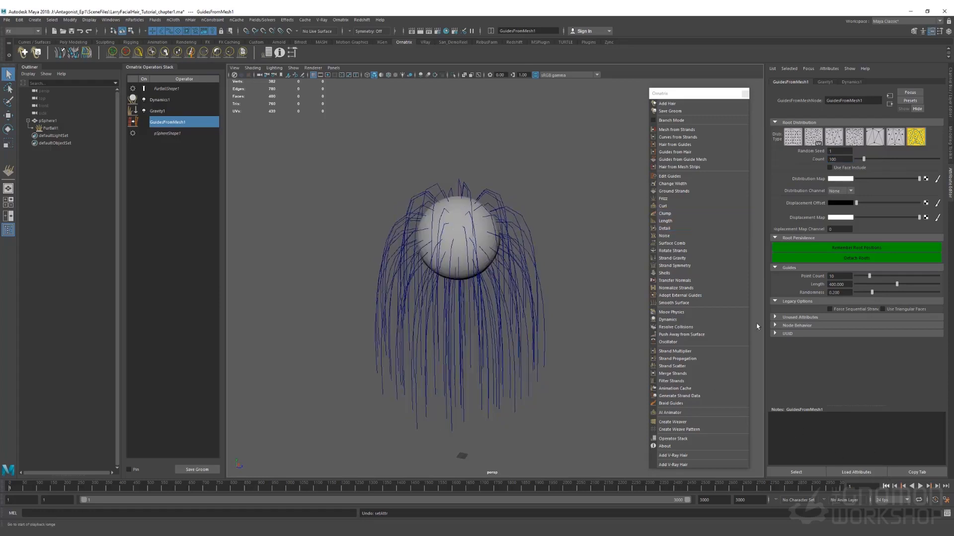
click(458, 219)
alt+right_drag(544, 378, 233, 316)
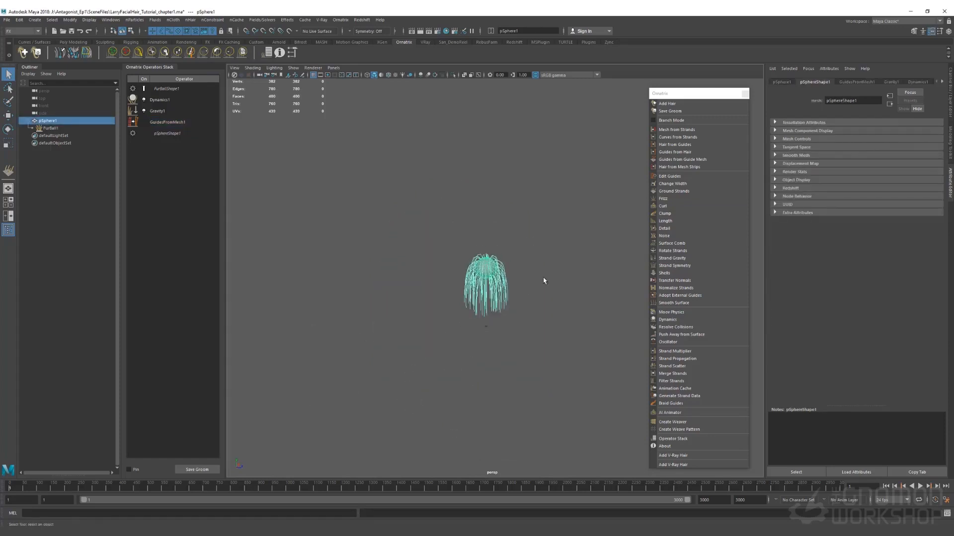
click(950, 77)
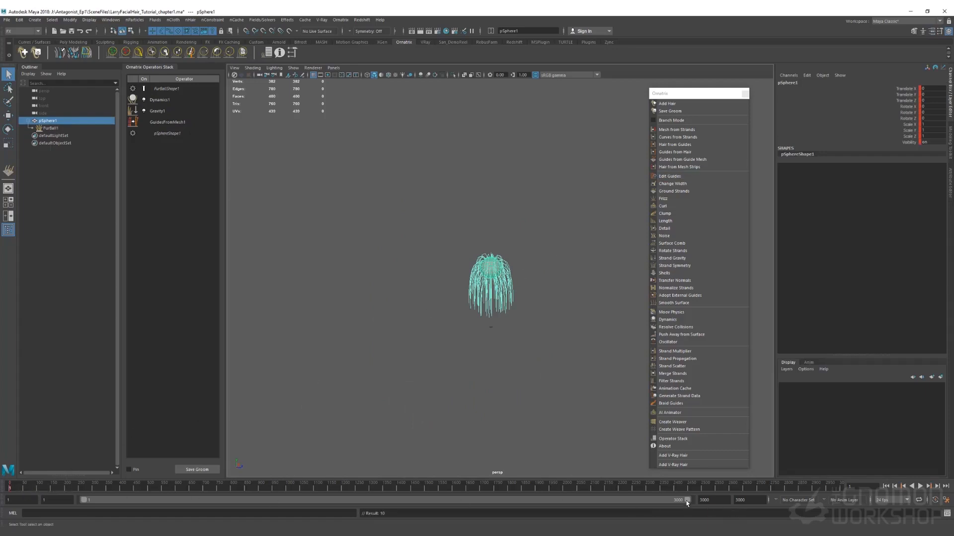
drag(687, 501, 154, 501)
Key the sphere at frame 15 with Translate Y about 596 and Z about 887, and at frame 24 with Y about 534 and Z about 290.
click(40, 488)
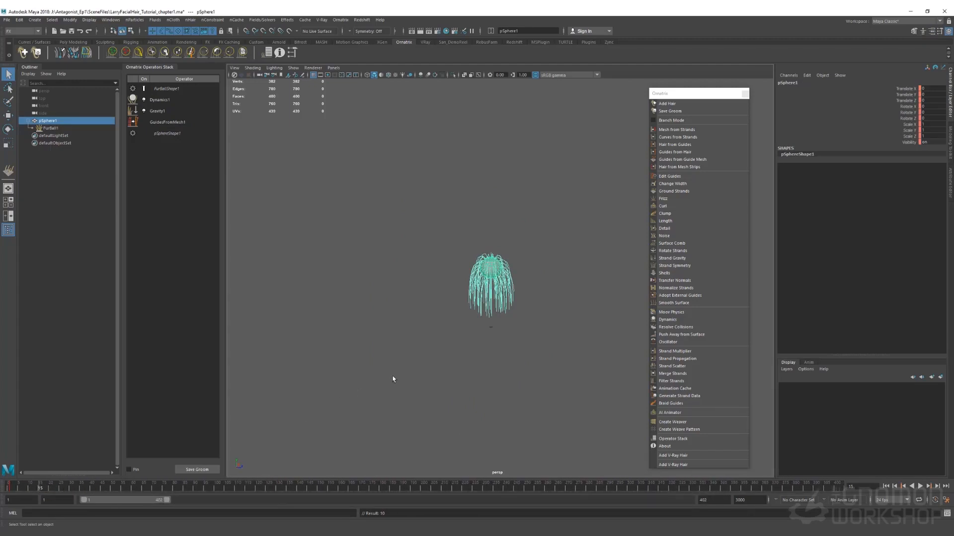
key(w)
drag(516, 245, 614, 187)
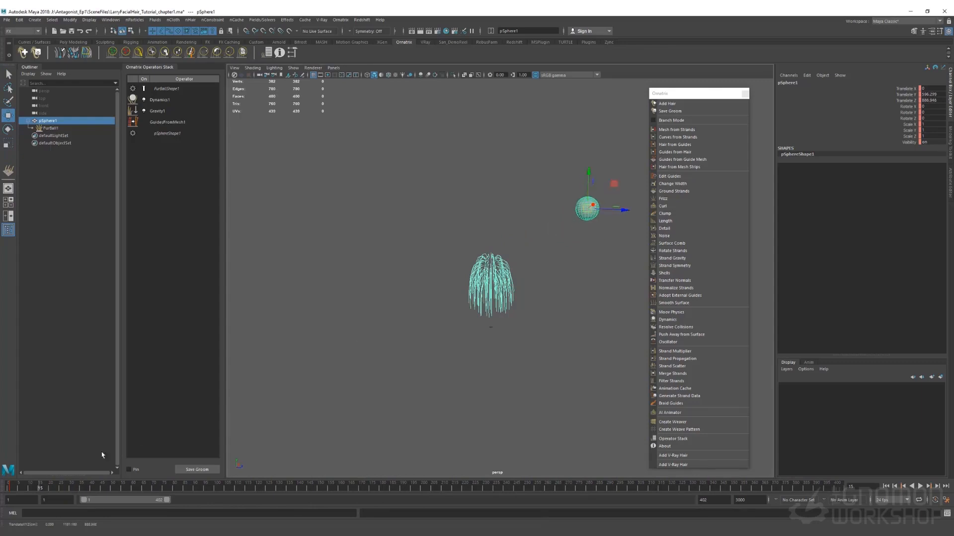
drag(51, 488, 59, 488)
drag(614, 184, 567, 254)
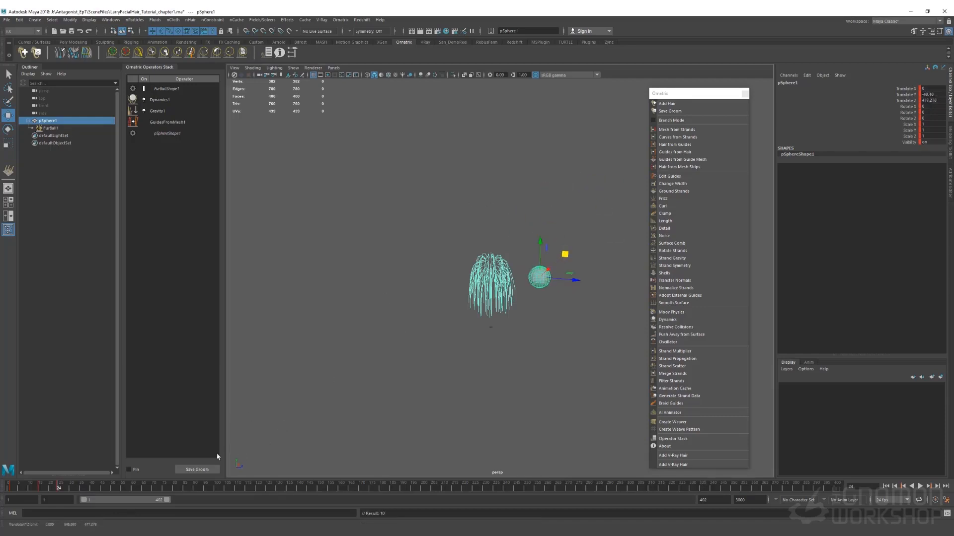
key(ctrl+z)
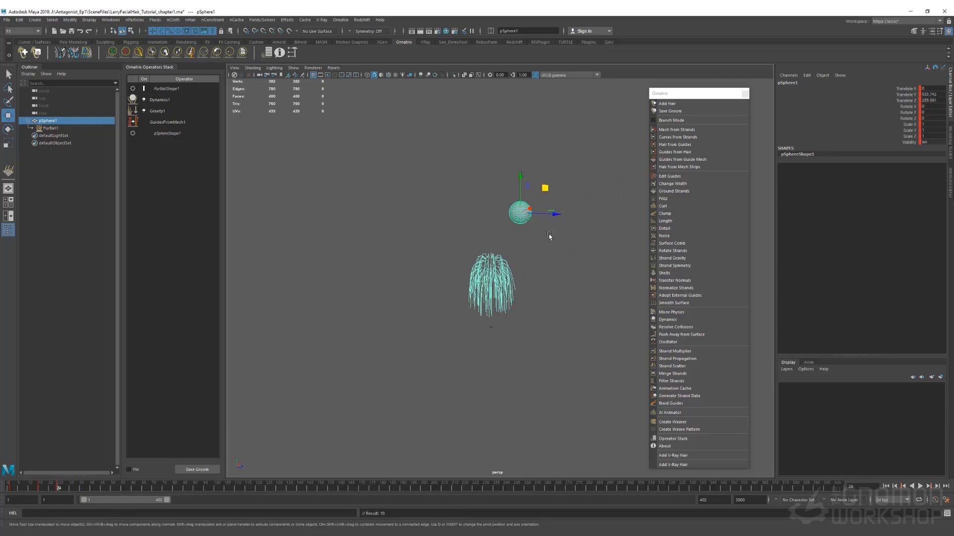
Key the sphere slightly below its starting height at frame 34 with Translate Z about 533, and at frame 40 with Translate Y and Z at 0.
click(80, 488)
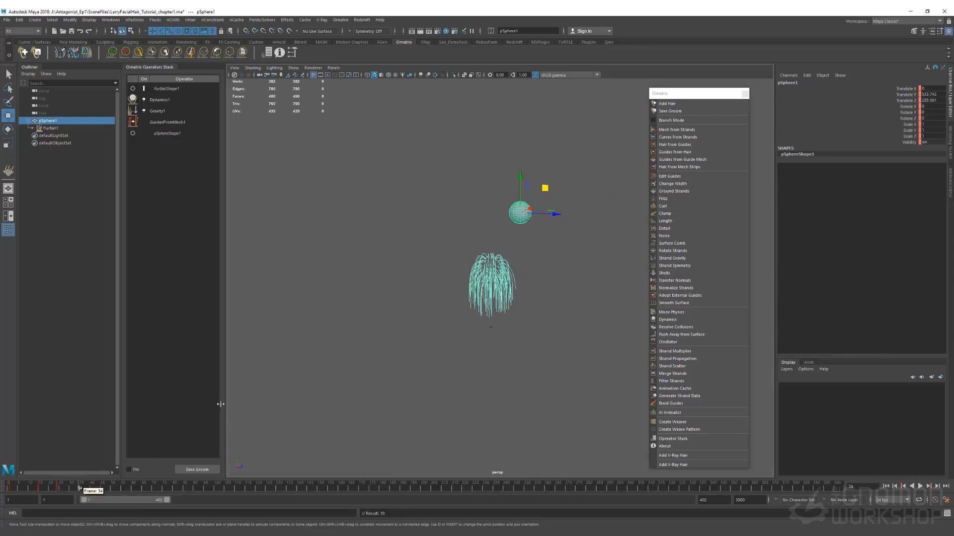
drag(546, 191, 572, 254)
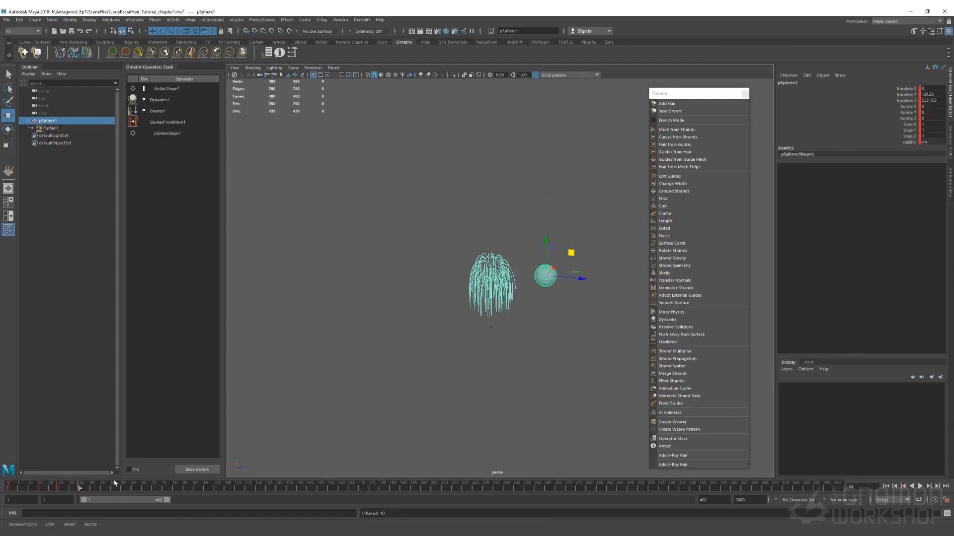
click(92, 487)
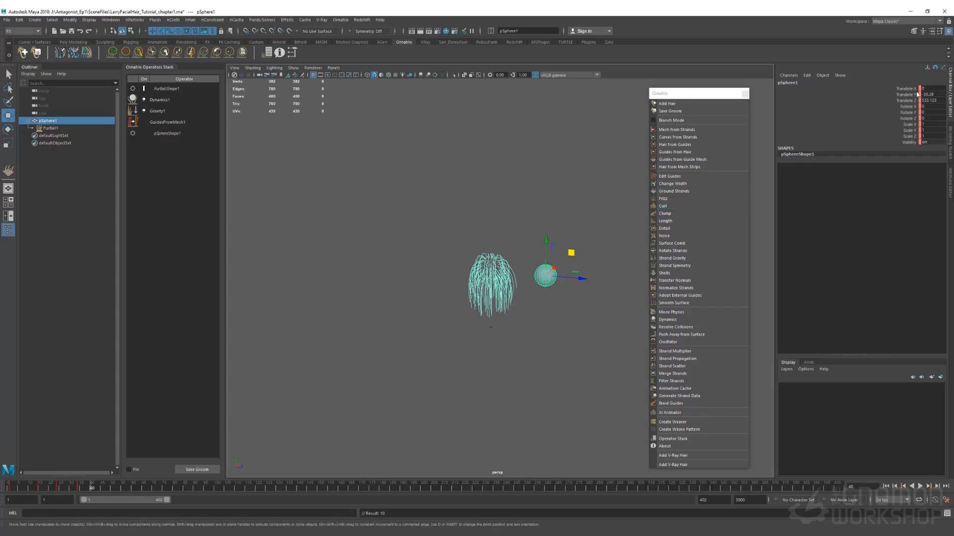
drag(932, 95, 934, 100)
text(0)
key(Return)
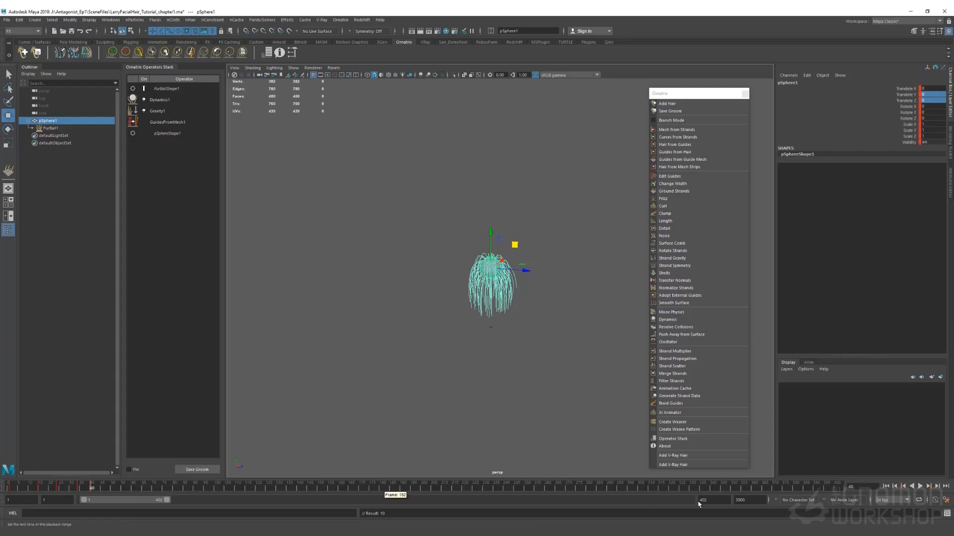
Set the end of the animation range to frame 40.
double_click(742, 500)
text(40)
key(Return)
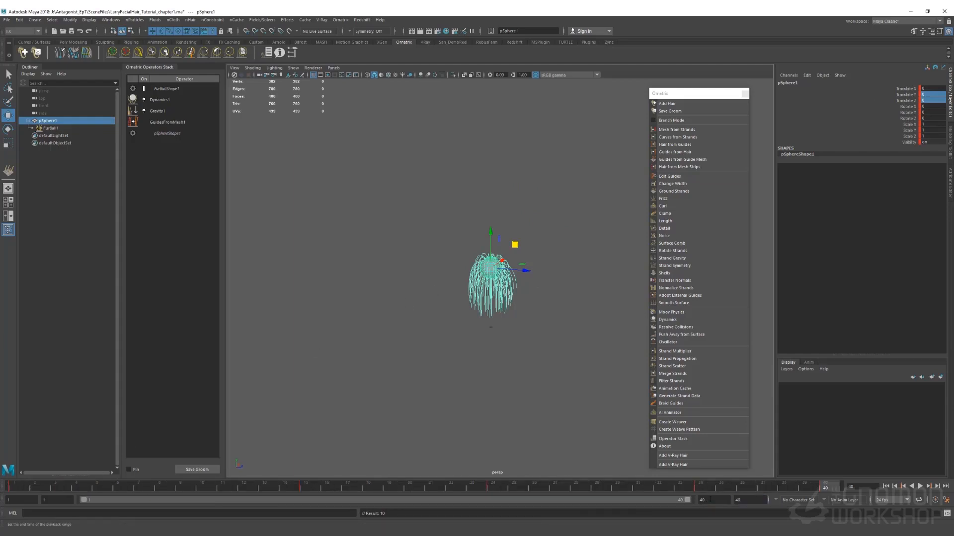
Play the animated sphere to check how its hair moves, and return to the first frame.
click(920, 486)
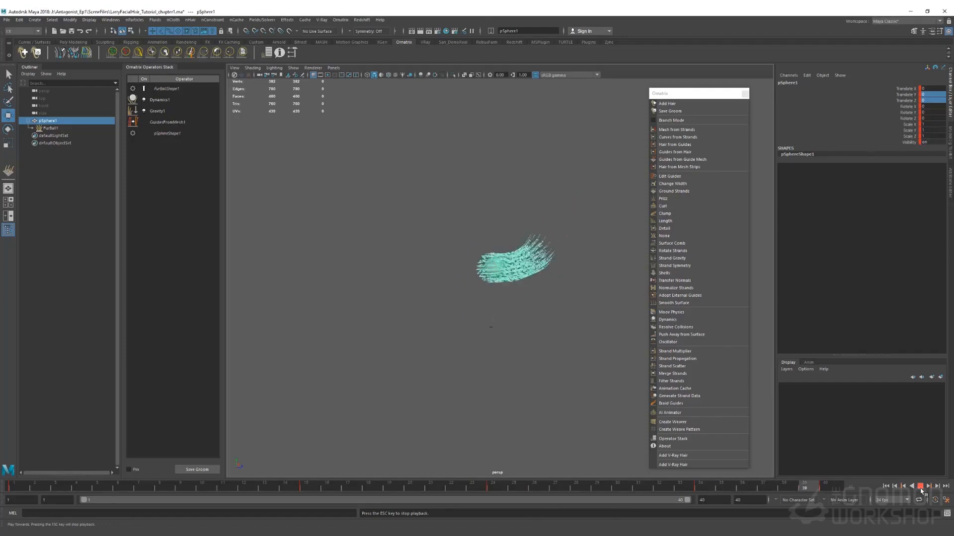
click(920, 487)
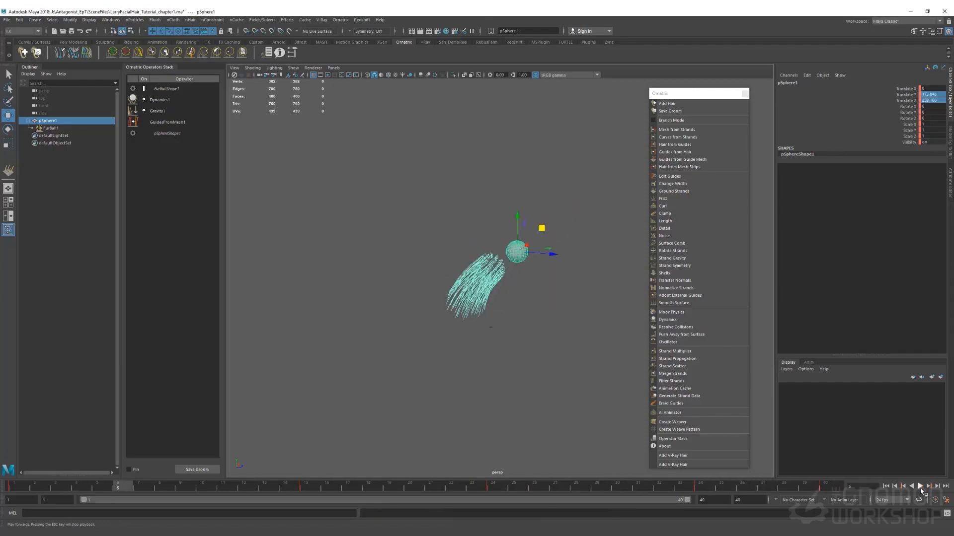
click(886, 487)
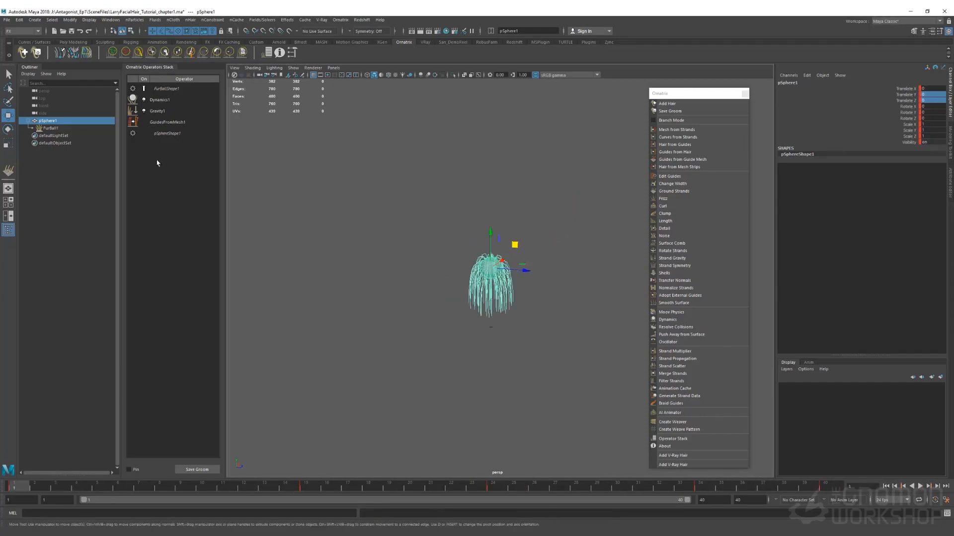
Open the Dynamics operator's attributes, play the hair simulation on the animated sphere, and return to the first frame.
click(161, 101)
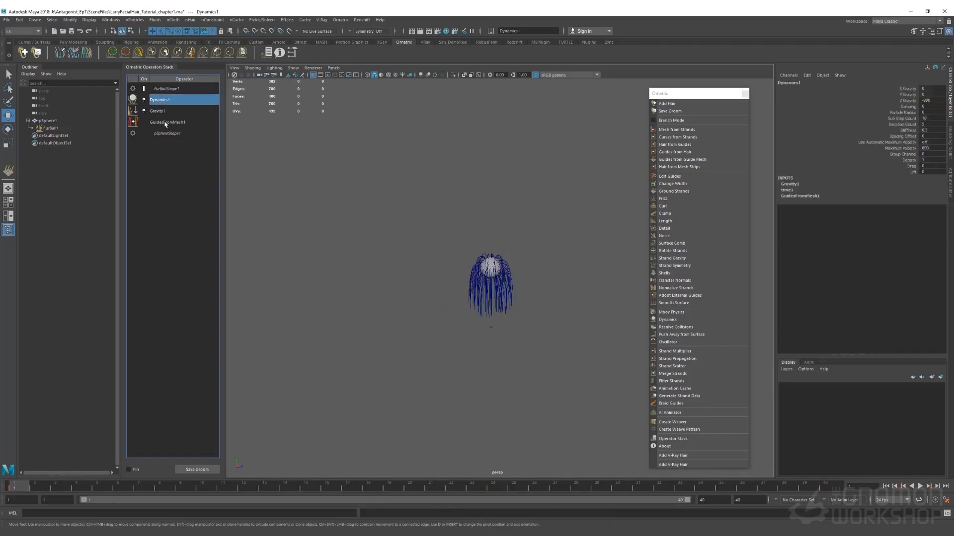
click(166, 122)
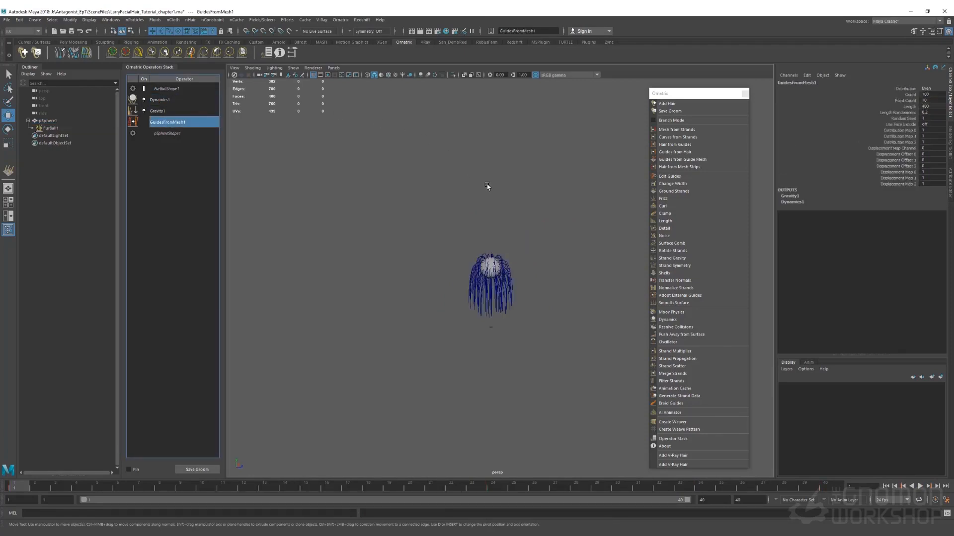
alt+right_drag(498, 206, 627, 392)
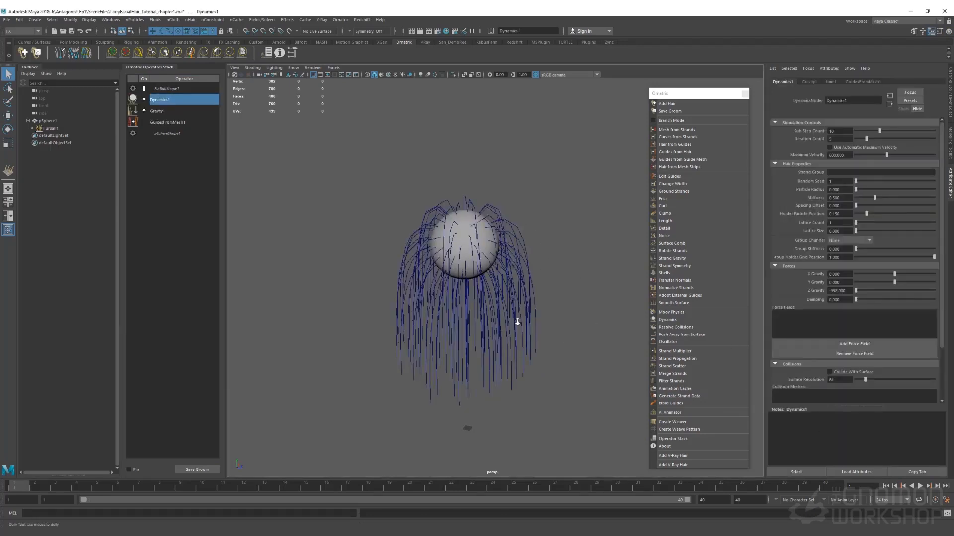
alt+right_drag(556, 313, 522, 315)
alt+middle_drag(521, 315, 493, 362)
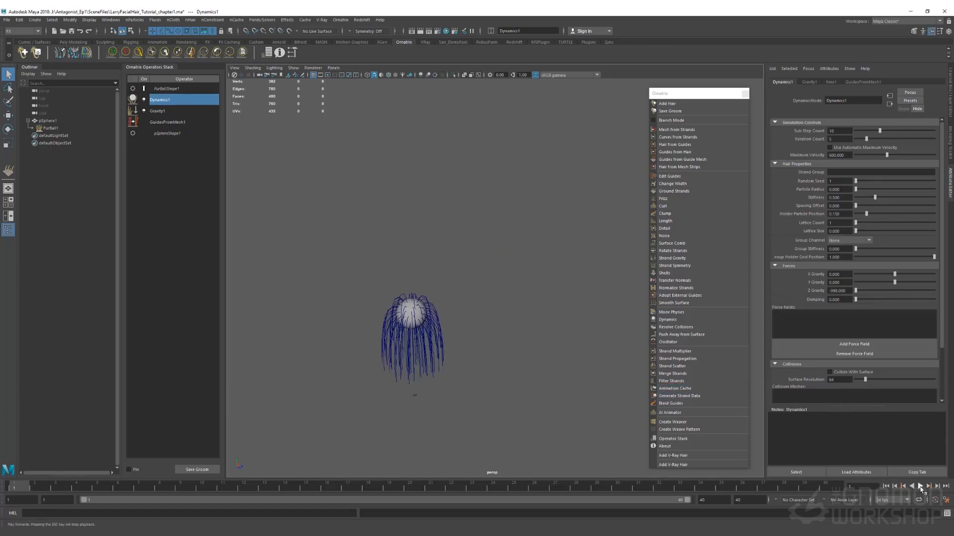
click(920, 487)
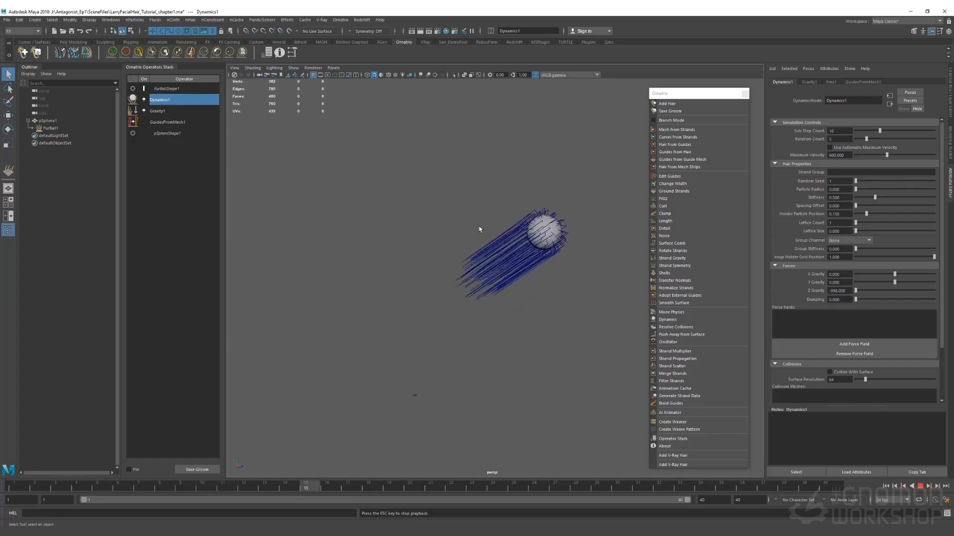
click(920, 487)
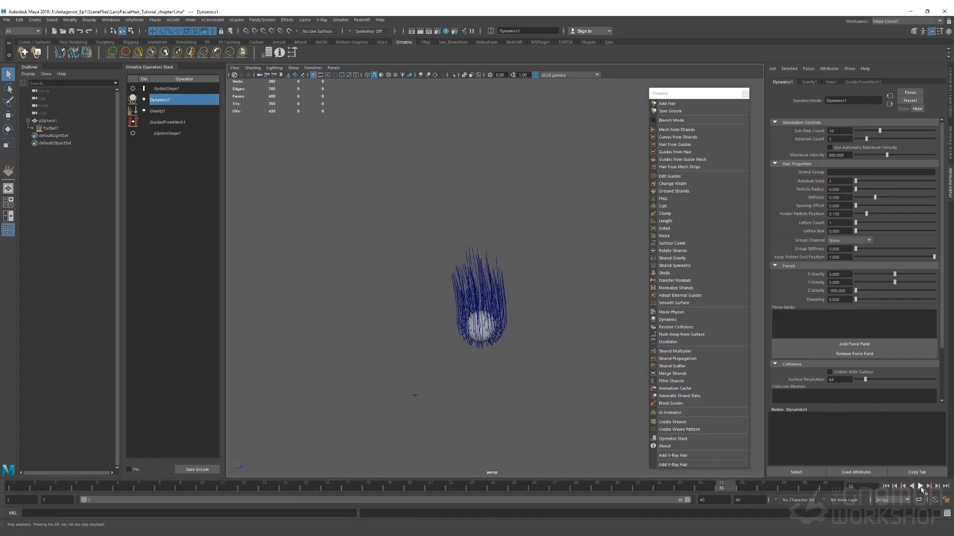
click(885, 486)
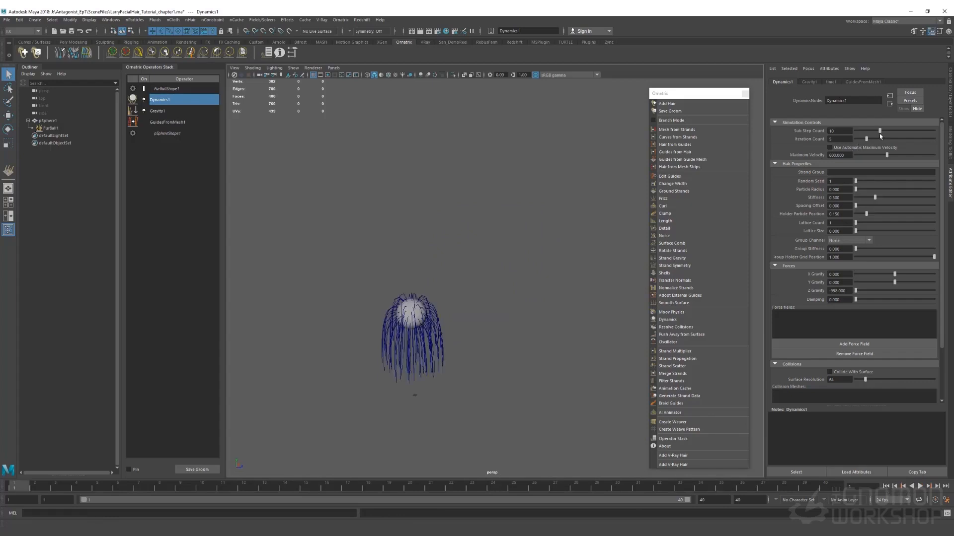
Set the Dynamics operator's Sub Step Count and Iteration Count to 25, play the simulation, and return to the first frame.
click(919, 131)
drag(914, 141, 919, 141)
click(920, 487)
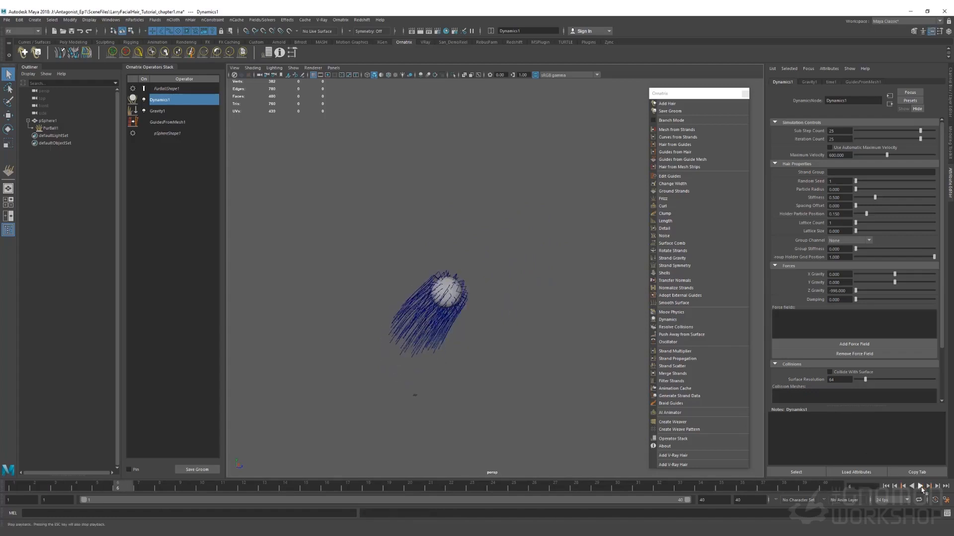
click(919, 488)
click(886, 487)
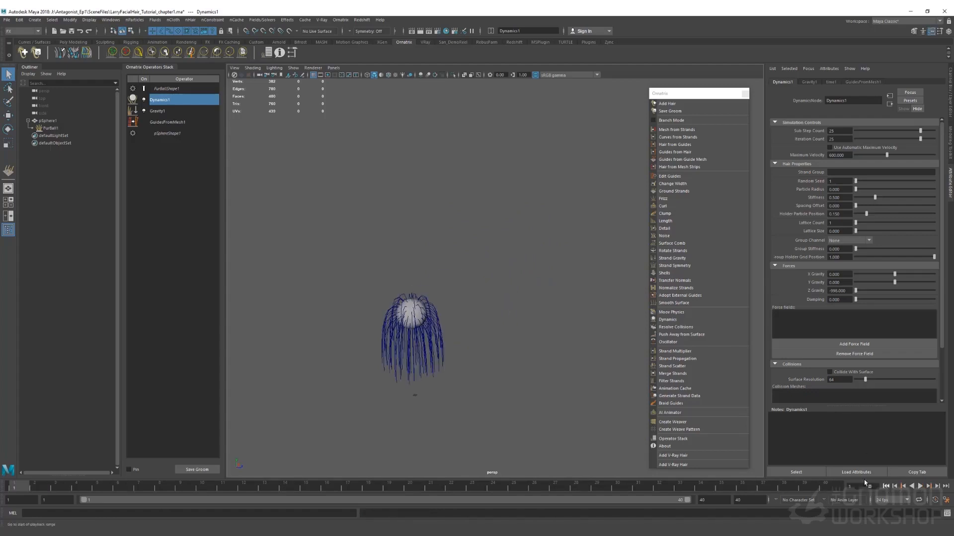
Delete all of the haired sphere's animation keys across the whole frame range.
click(48, 121)
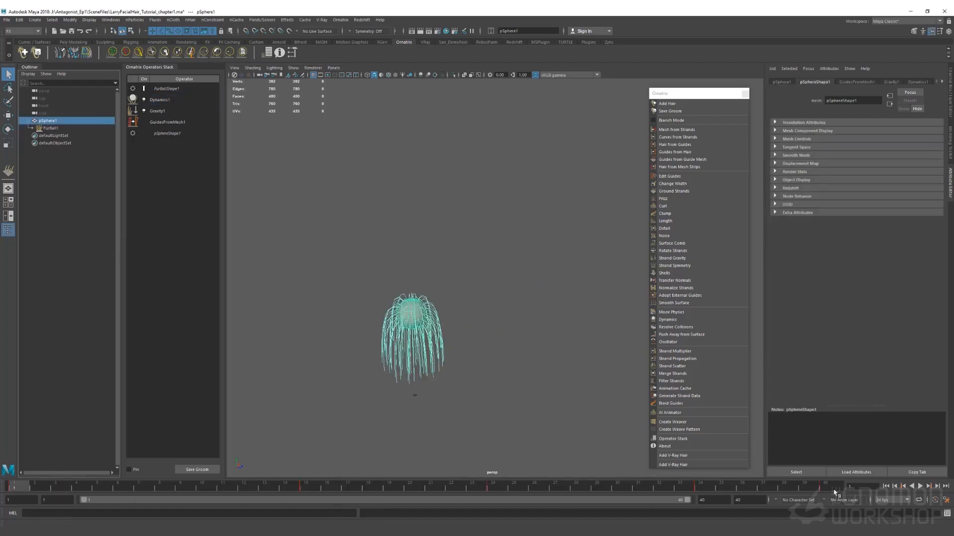
shift+drag(836, 488, 51, 489)
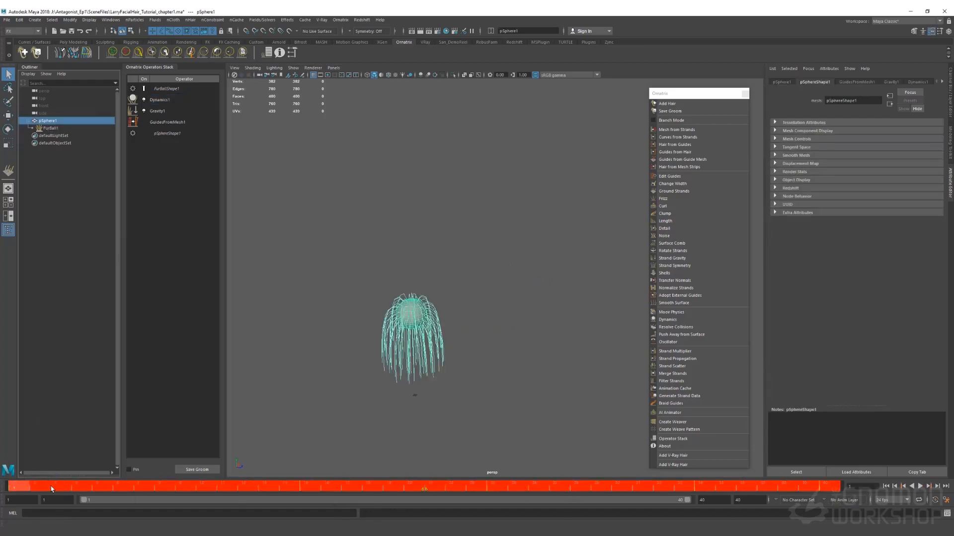
right_click(51, 490)
click(70, 392)
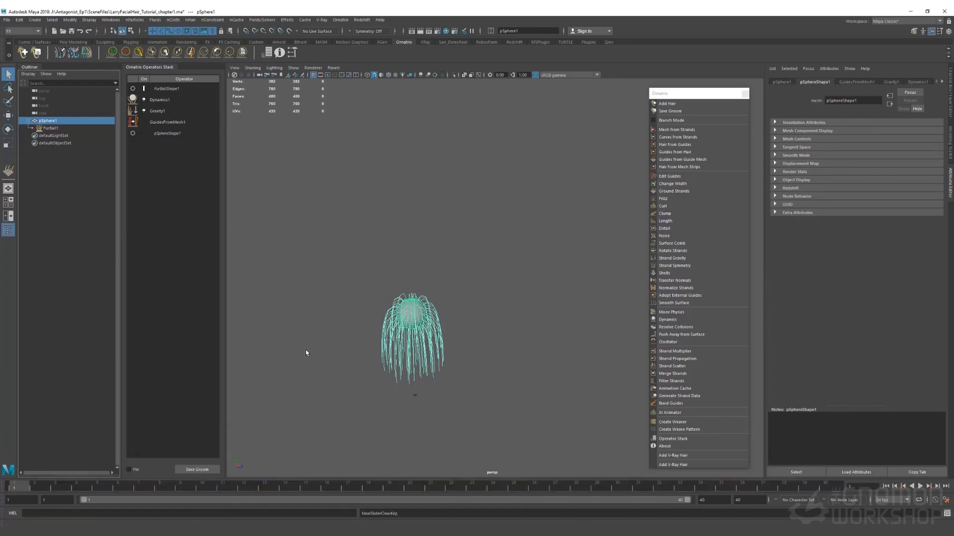
Create a polygon sphere at the origin and scale it uniformly to about 187.6.
click(513, 322)
alt+middle_drag(464, 377, 509, 326)
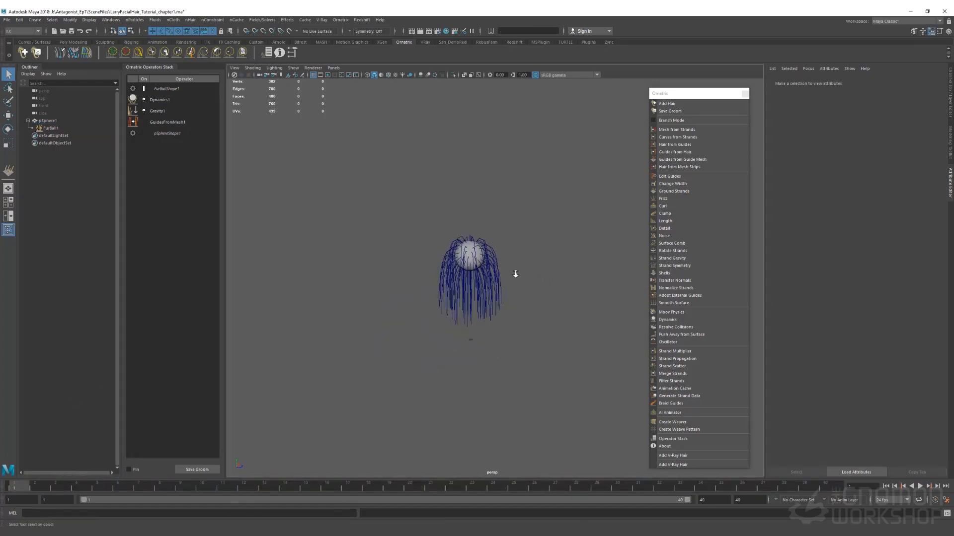
alt+right_drag(515, 273, 545, 373)
alt+middle_drag(416, 370, 433, 341)
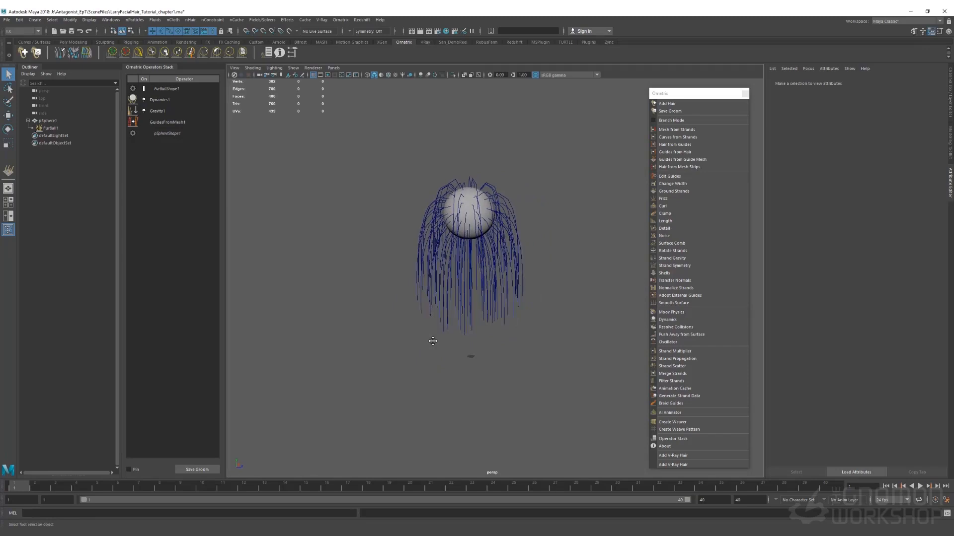
shift+right_click(541, 345)
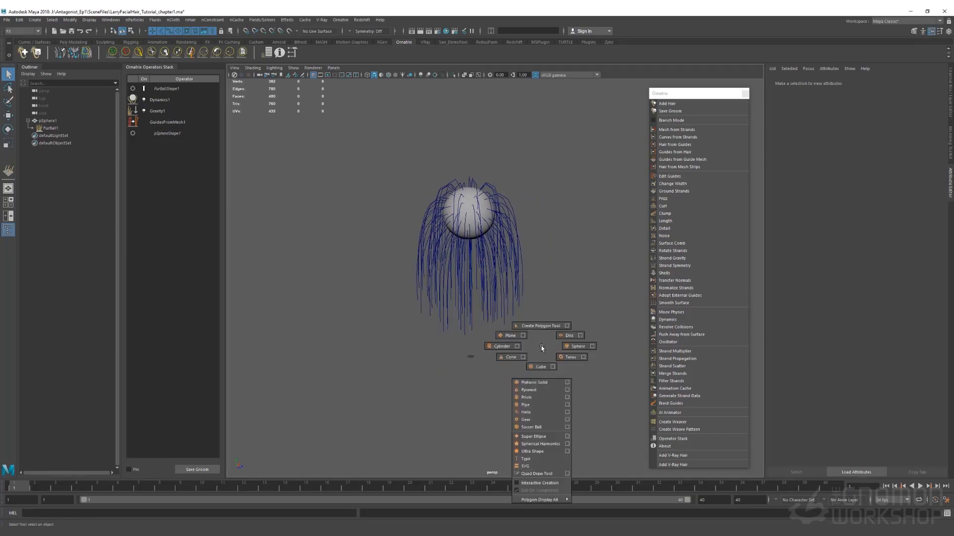
click(578, 347)
key(r)
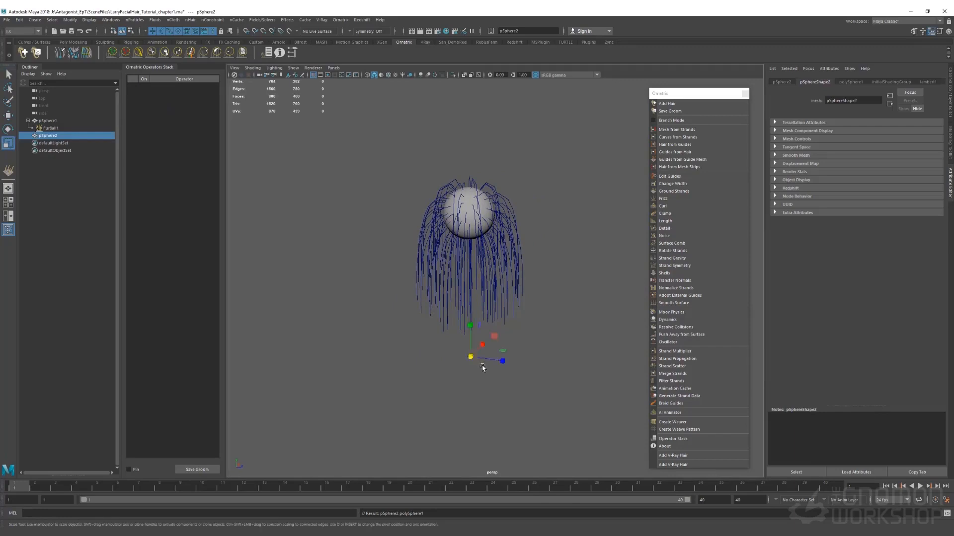
middle_drag(489, 362, 541, 375)
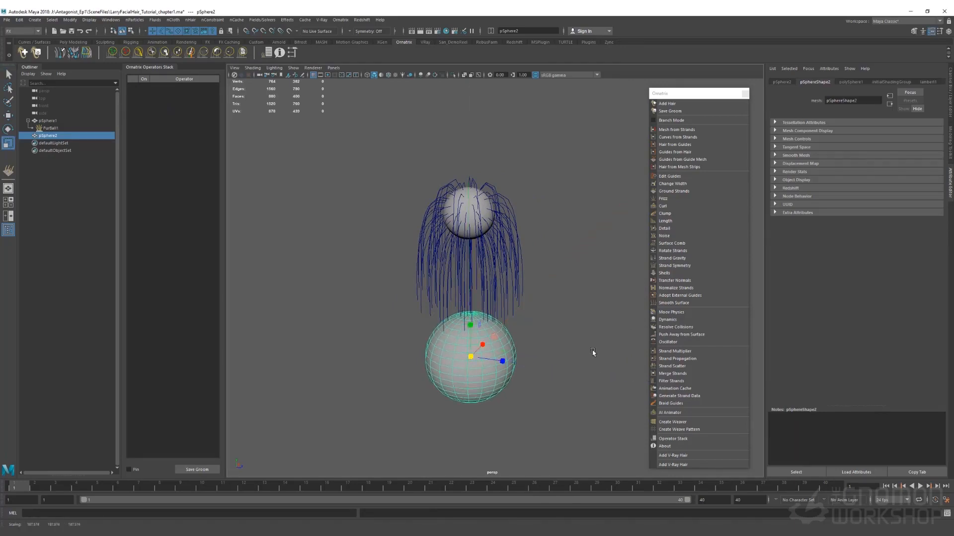
Freeze the new sphere's transformations and bring back the Ornatrix tools.
key(ctrl+a)
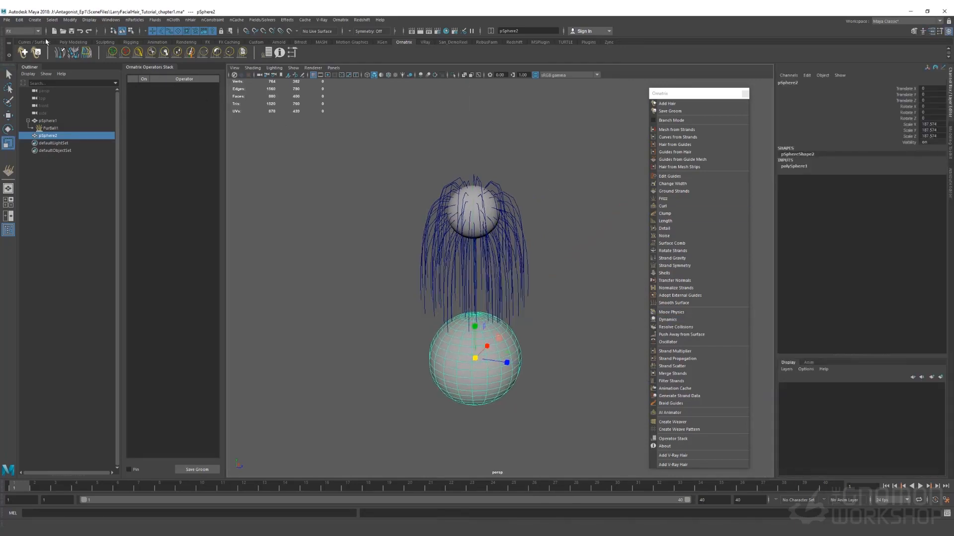
click(449, 43)
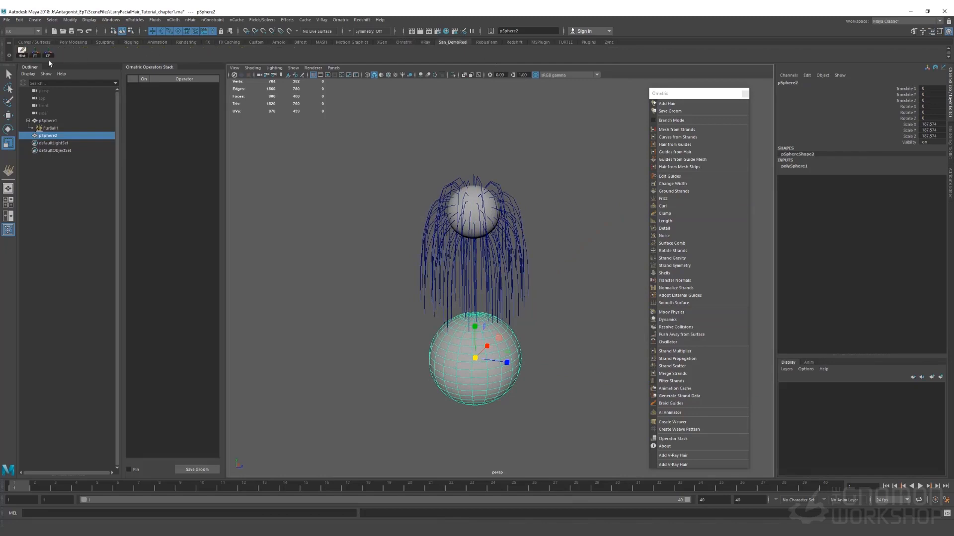
click(34, 53)
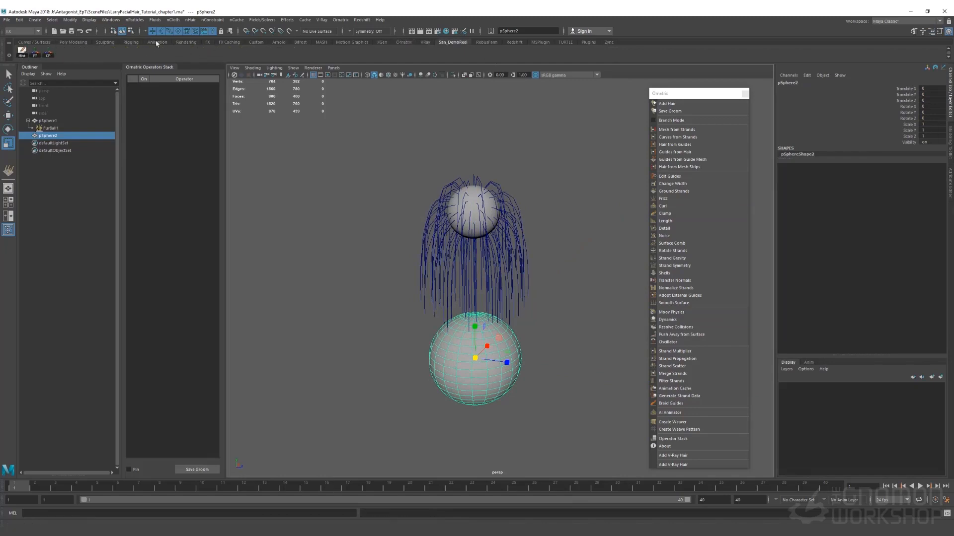
click(404, 43)
Key the large sphere beside the hair at frame 1 with Translate Z about -641, and across it at frame 20 with Z about 514.
key(w)
drag(496, 338, 513, 298)
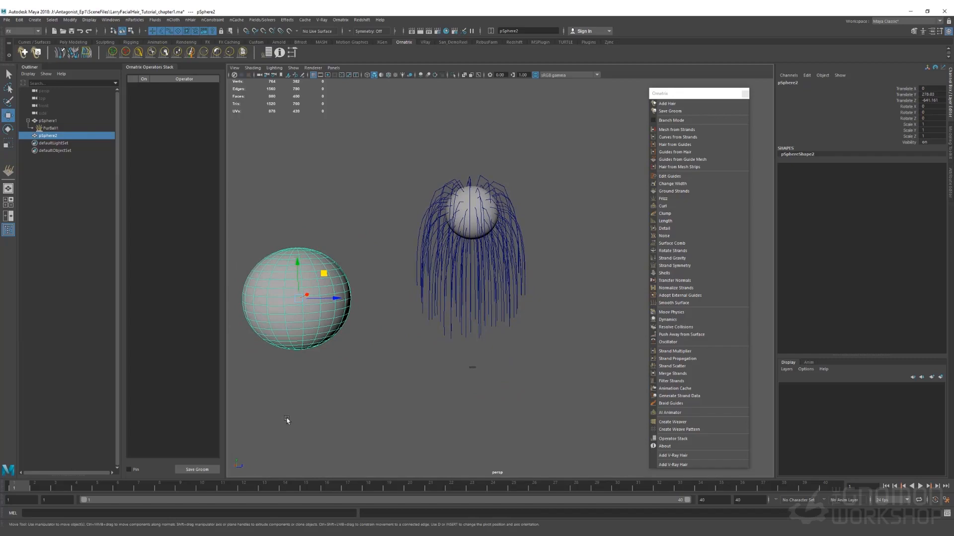
key(s)
click(410, 491)
drag(340, 299, 638, 293)
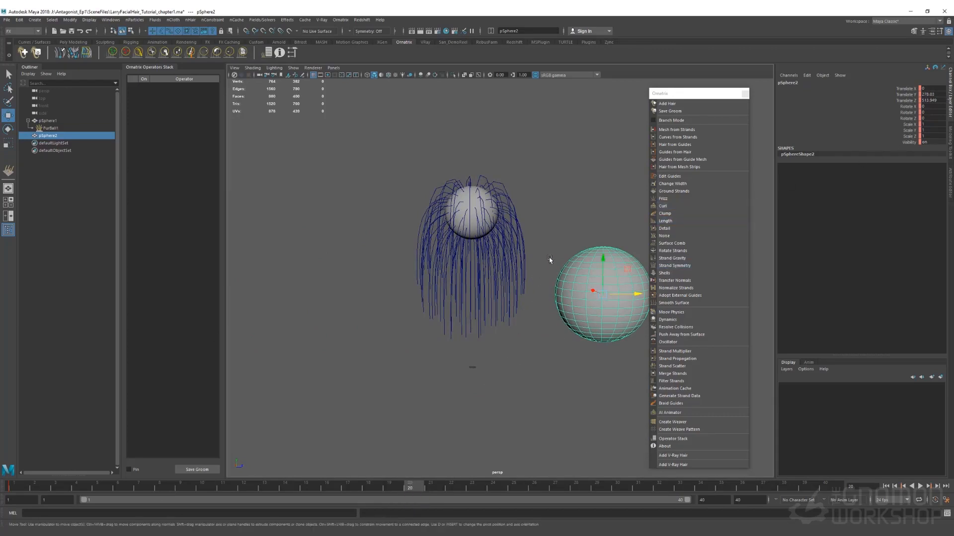
key(s)
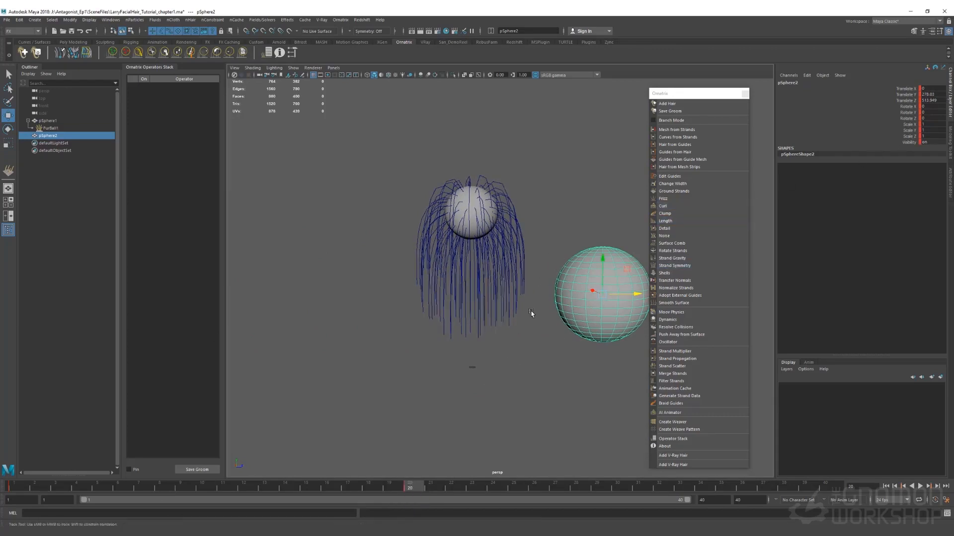
Enable Collide With Surface in the hair's Dynamics operator and add the large sphere as a collision mesh.
alt+middle_drag(532, 313, 491, 305)
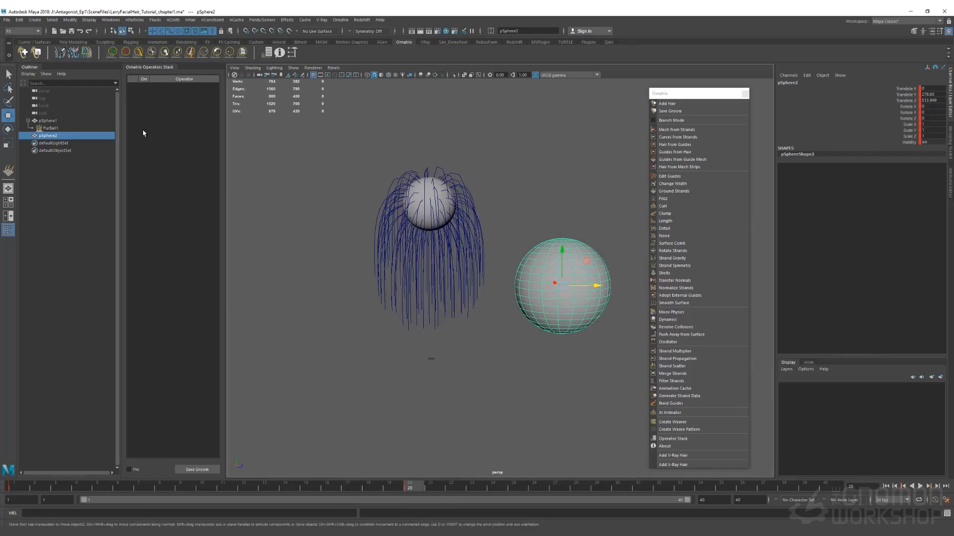
click(51, 128)
click(165, 101)
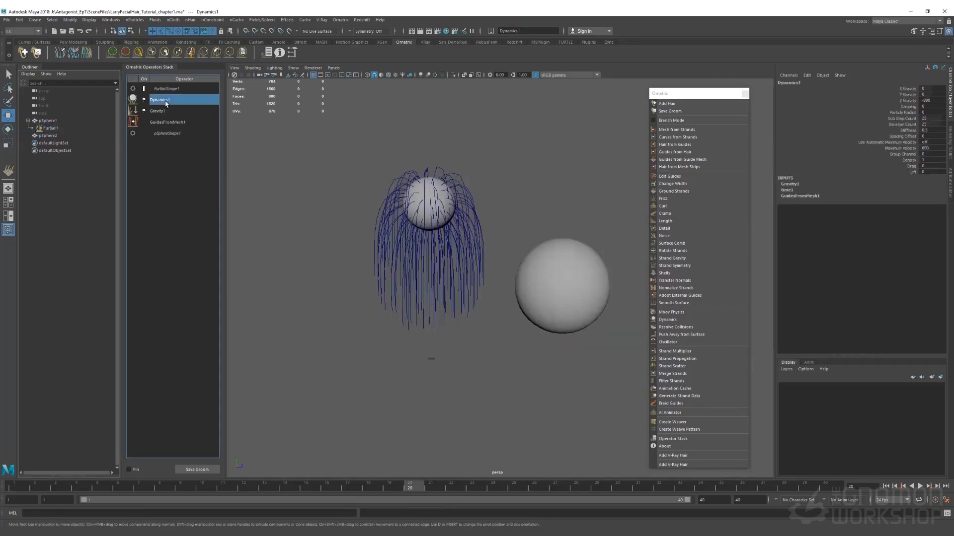
click(950, 175)
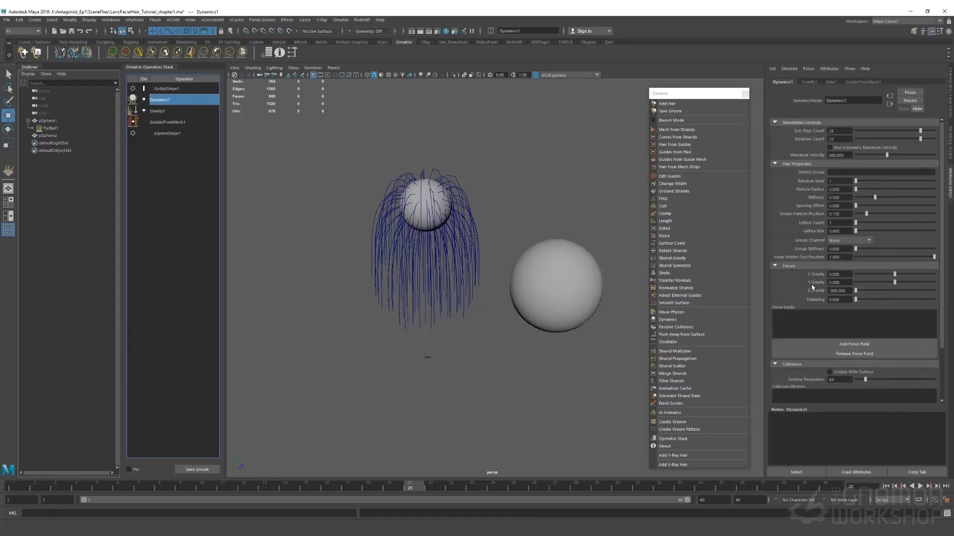
scroll(813, 287, down, 3)
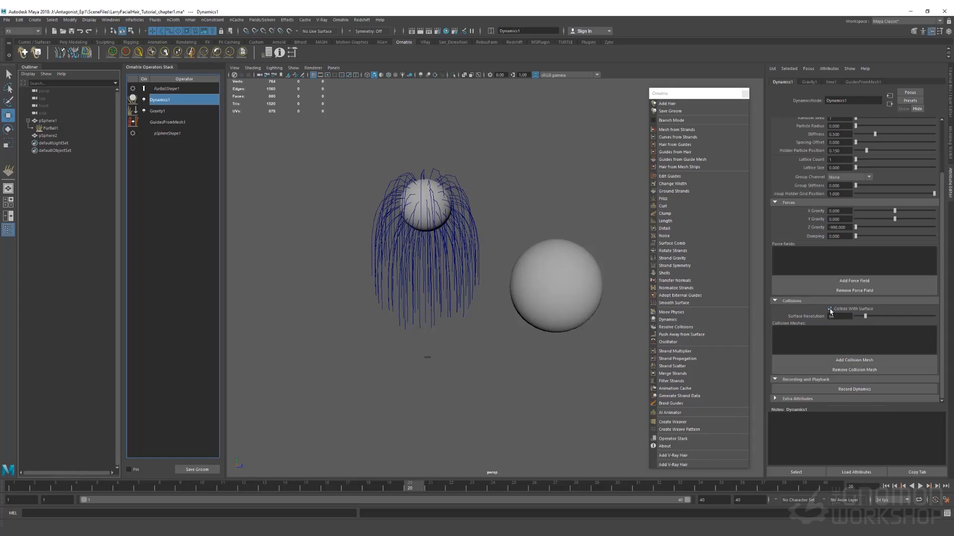
click(829, 309)
click(843, 361)
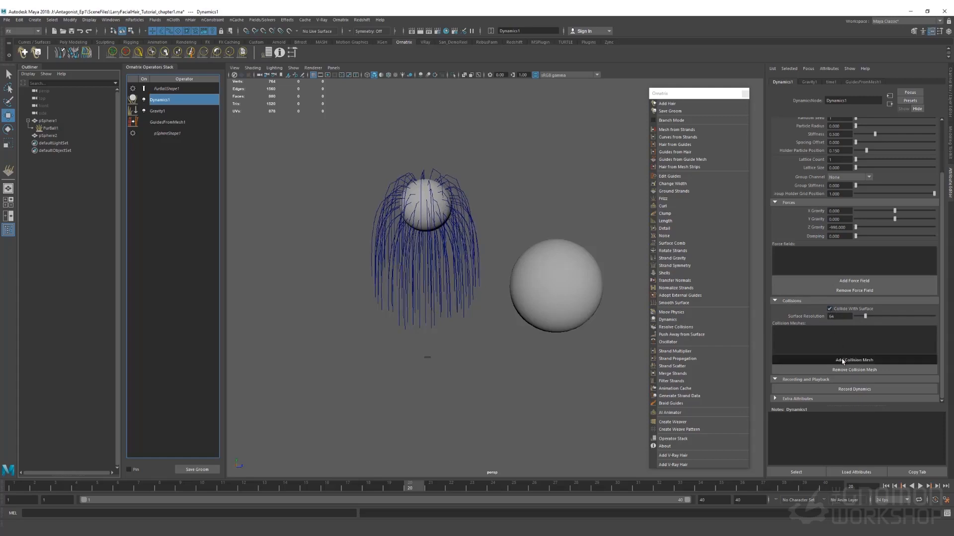
click(570, 280)
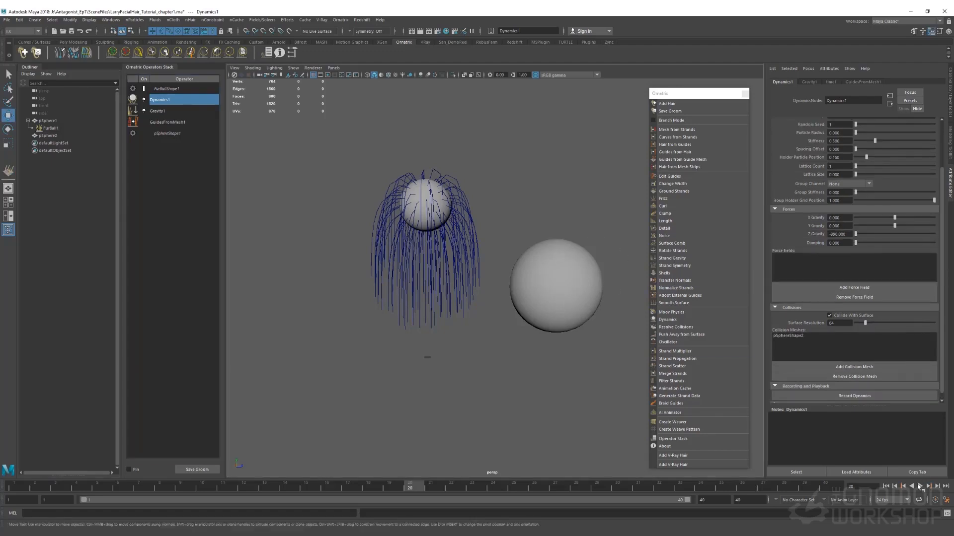
Play the animation from the first frame to check how the strands collide with the large sphere, and stop playback.
click(886, 486)
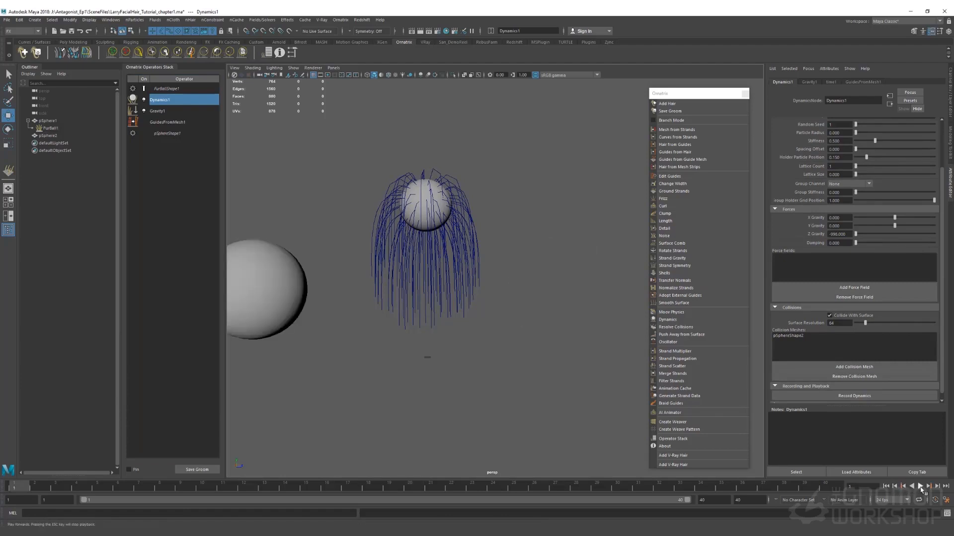
click(920, 486)
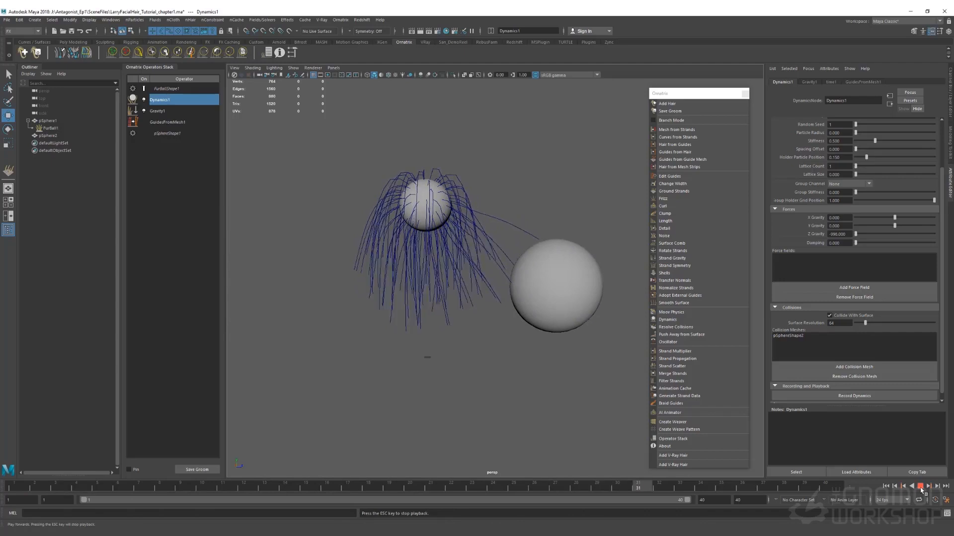
click(920, 487)
Set Particle Radius to 1.029 and Stiffness to 0.172 in the hair dynamics, and play the simulation from the first frame.
scroll(801, 253, up, 2)
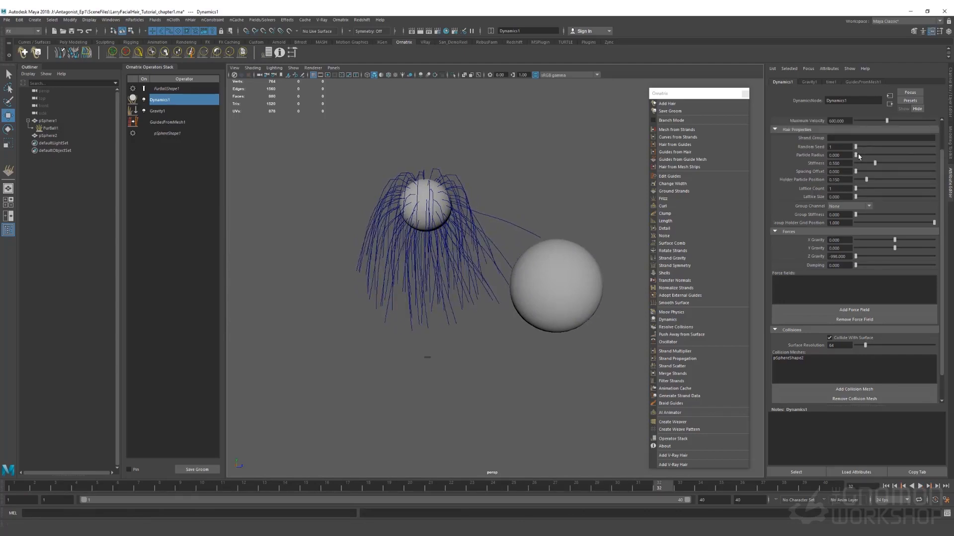
drag(864, 156, 868, 155)
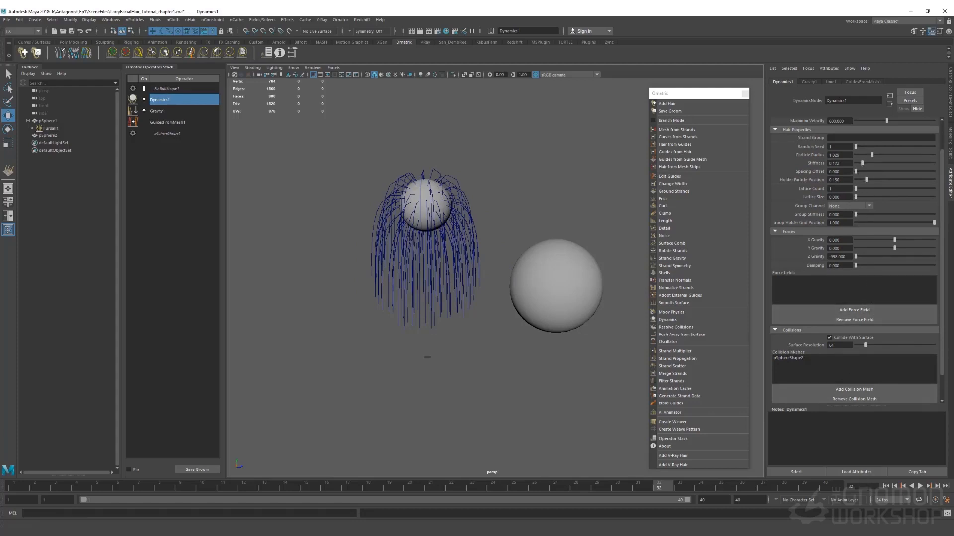
click(885, 488)
click(920, 487)
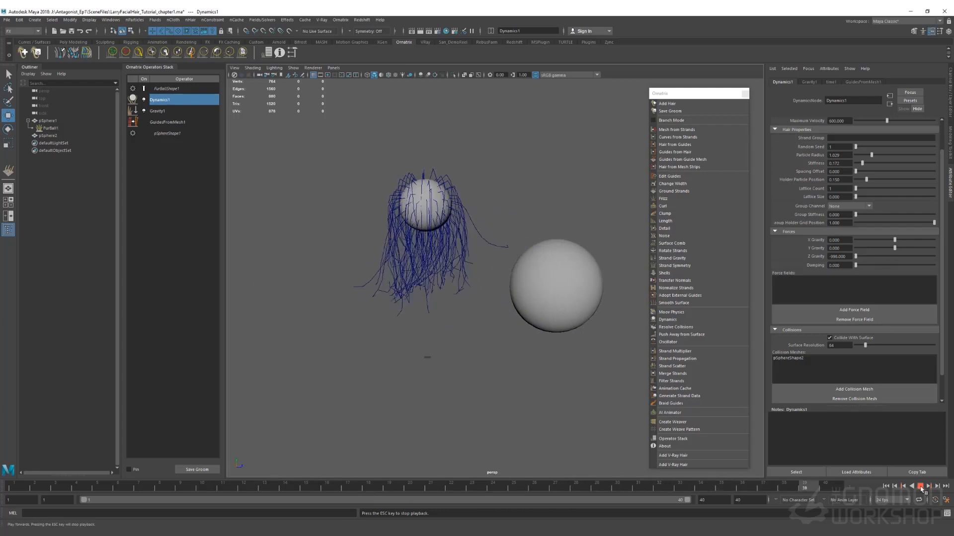
Set the hair's Stiffness to 0.517 and replay the collision simulation from the first frame.
click(886, 487)
click(920, 487)
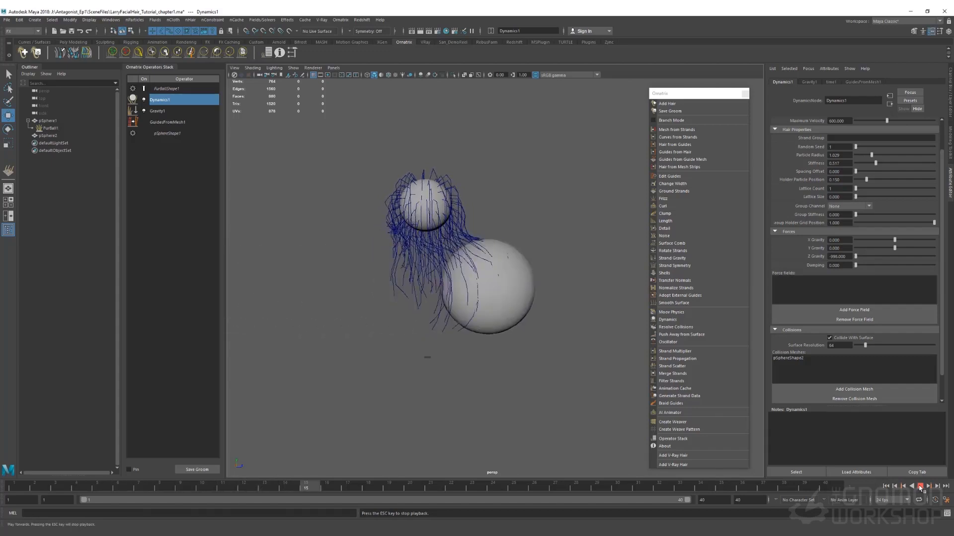
Stop the playback, set the hair's Particle Radius to 0.239, and replay the collision simulation from the first frame.
click(920, 487)
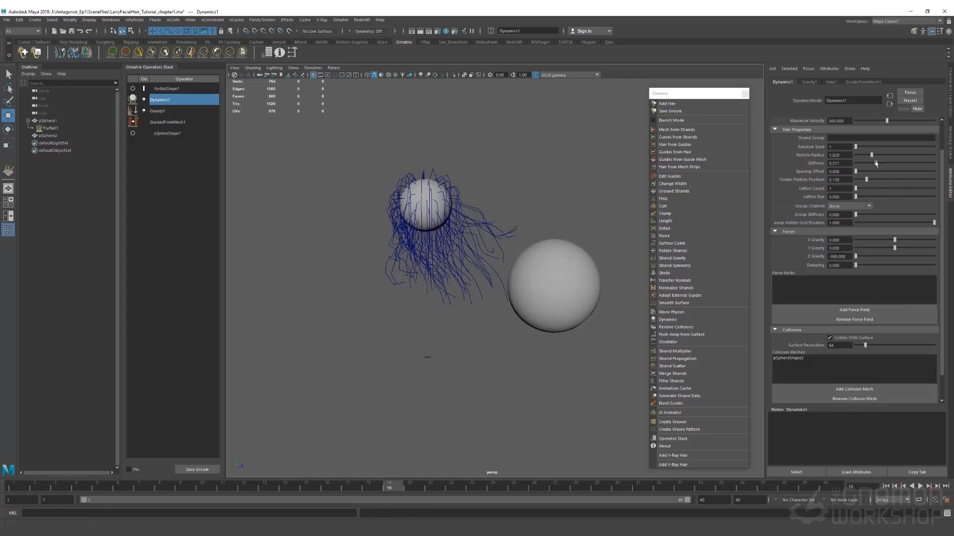
drag(866, 158, 862, 155)
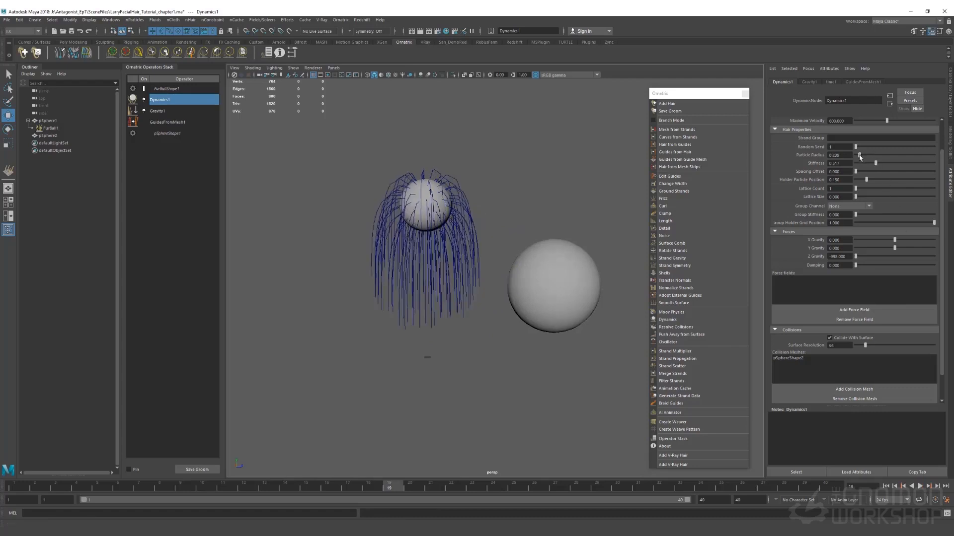
click(885, 487)
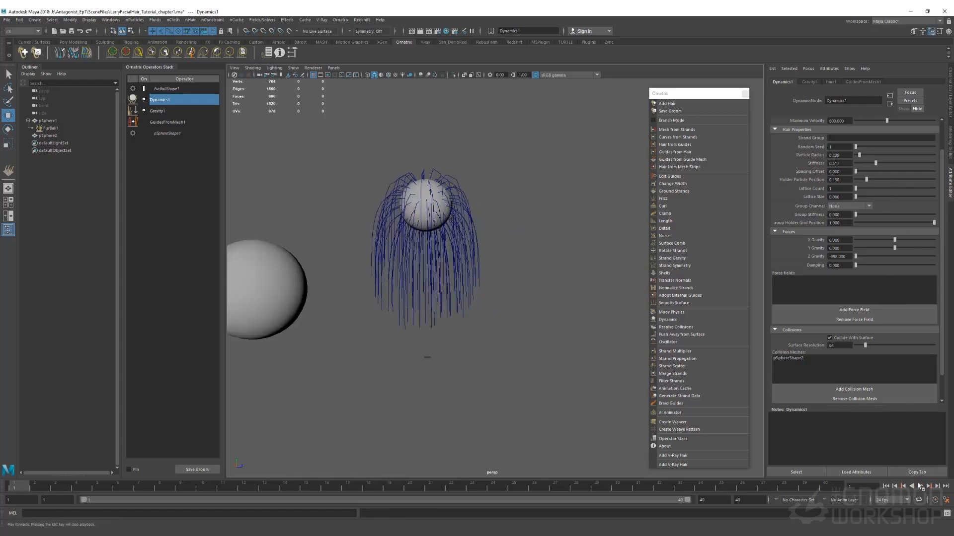
click(919, 487)
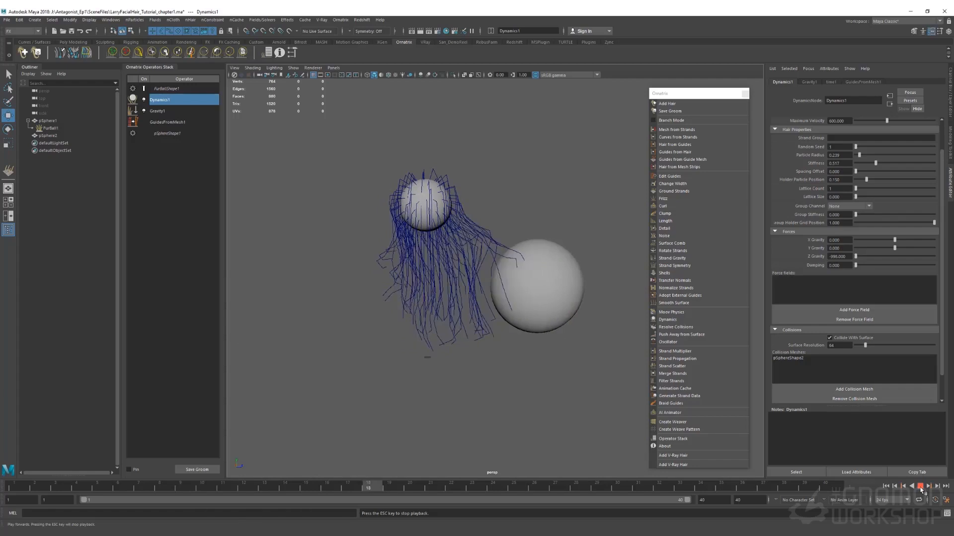
click(920, 490)
click(886, 487)
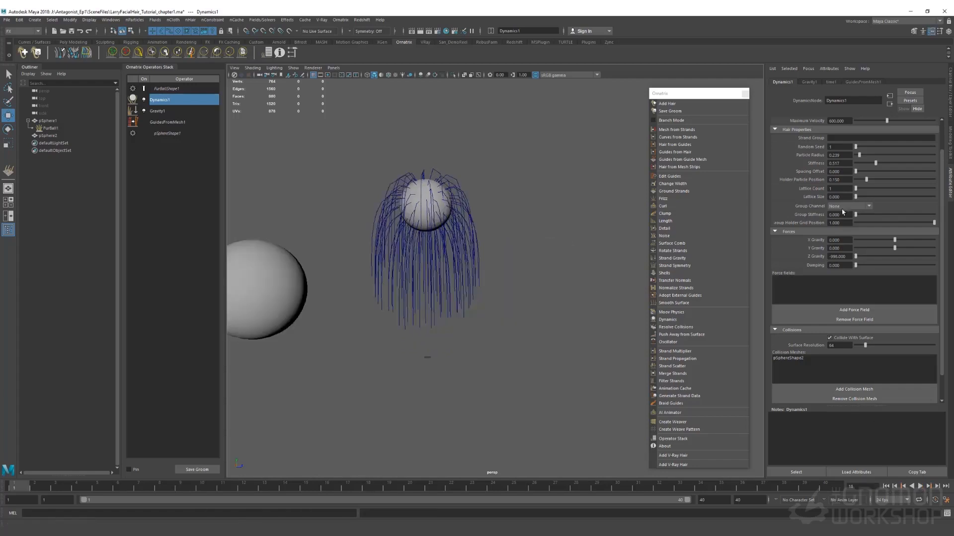
Set the hair's Particle Radius to 0, play the collision simulation, and return to the first frame.
double_click(846, 154)
drag(859, 155, 852, 156)
click(920, 486)
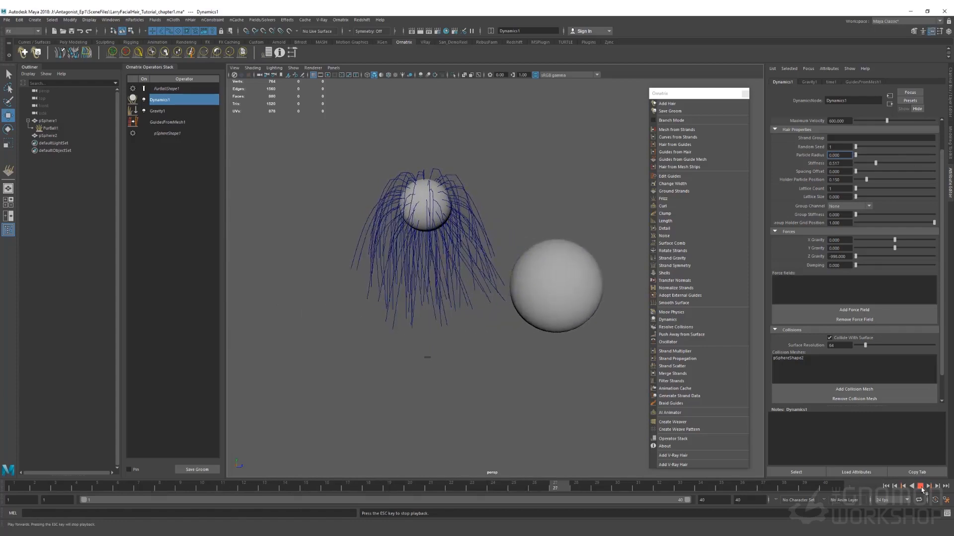
click(921, 487)
click(886, 487)
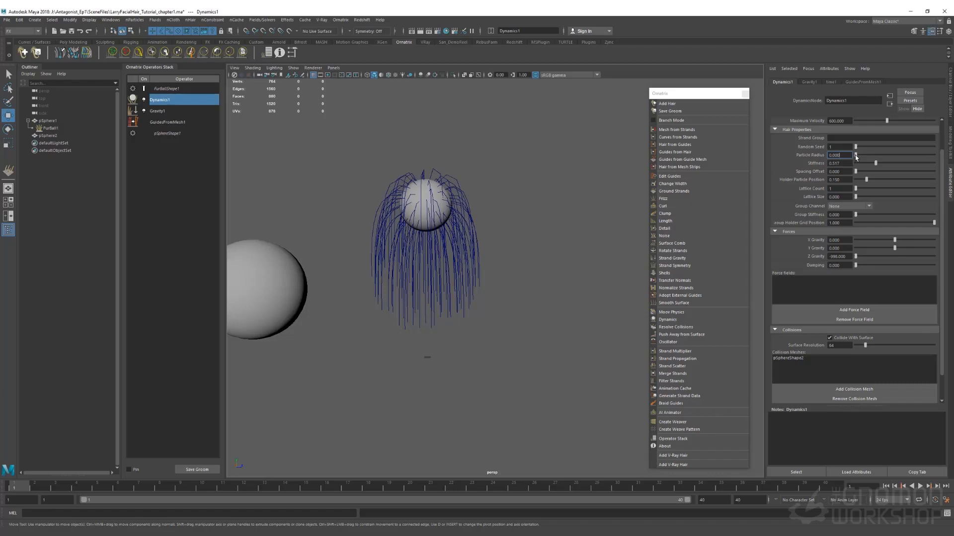
Set the hair's Particle Radius to about 0.167, test the collision simulation, and return to the first frame.
drag(855, 157, 859, 158)
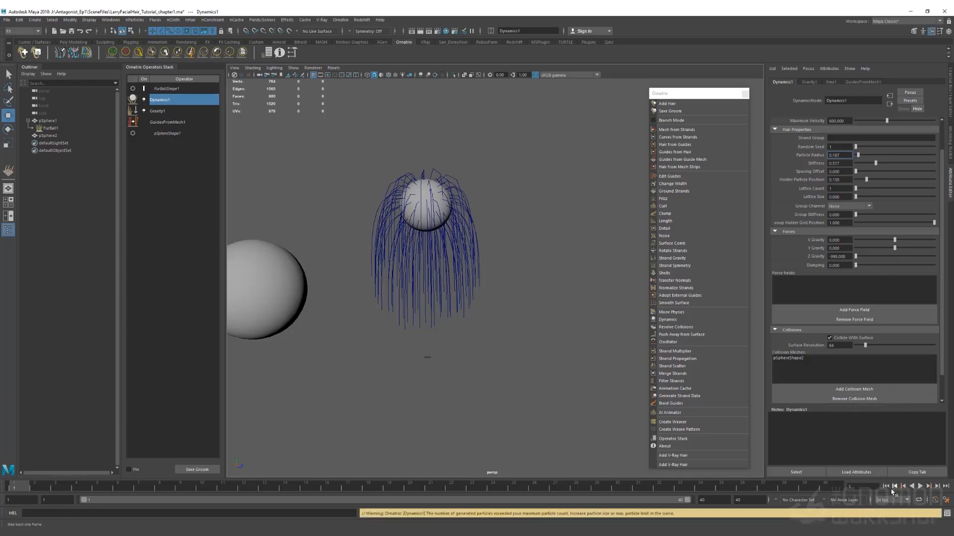
click(919, 487)
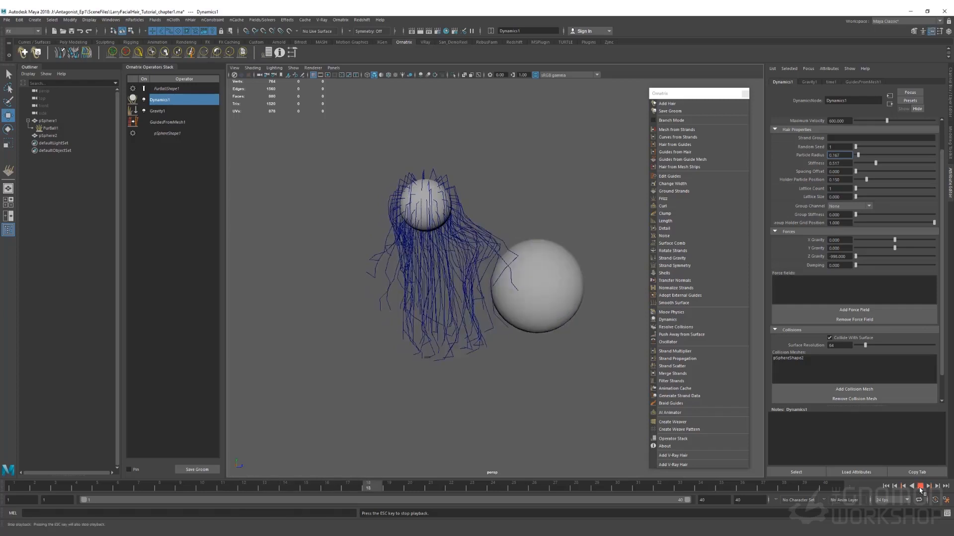
click(920, 486)
click(886, 487)
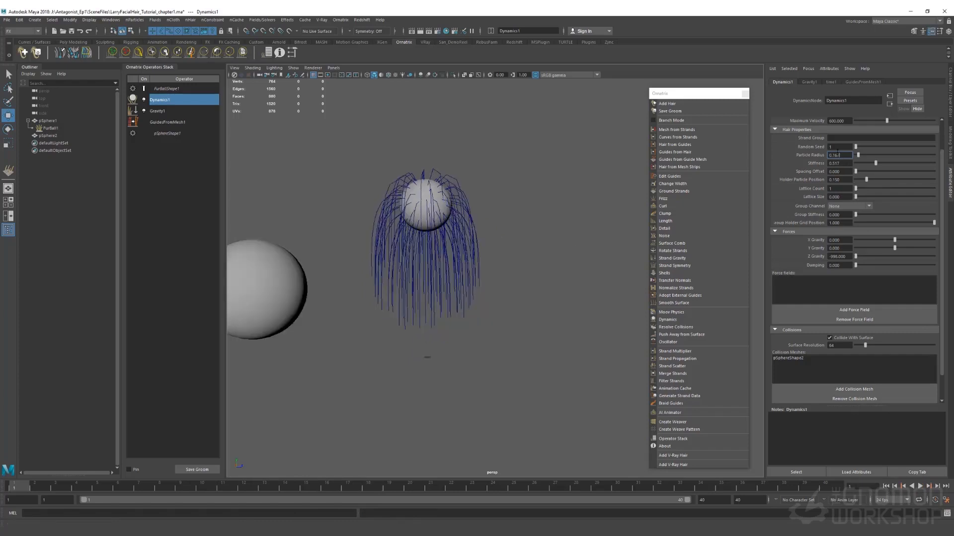
Reset the hair's Particle Radius to 0, replay the collision simulation, and rewind to the start.
drag(858, 155, 854, 155)
click(919, 486)
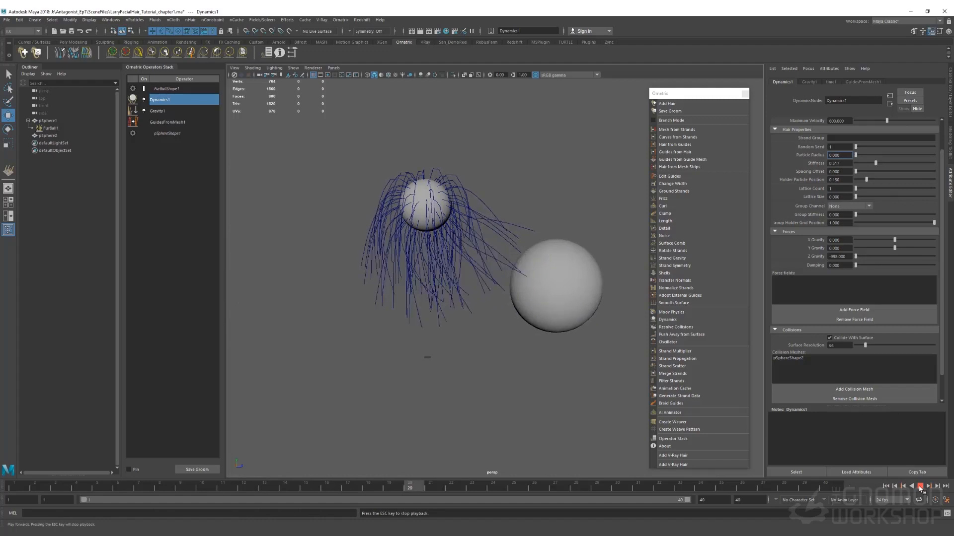
click(920, 489)
click(885, 486)
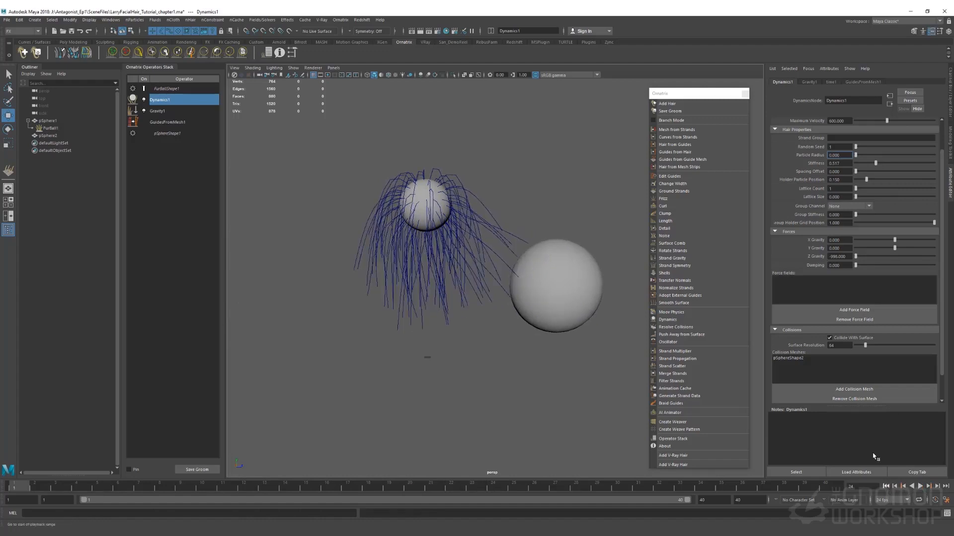
Set the hair's Stiffness to 0.124, play the collision simulation, and rewind to the first frame.
drag(870, 165, 861, 166)
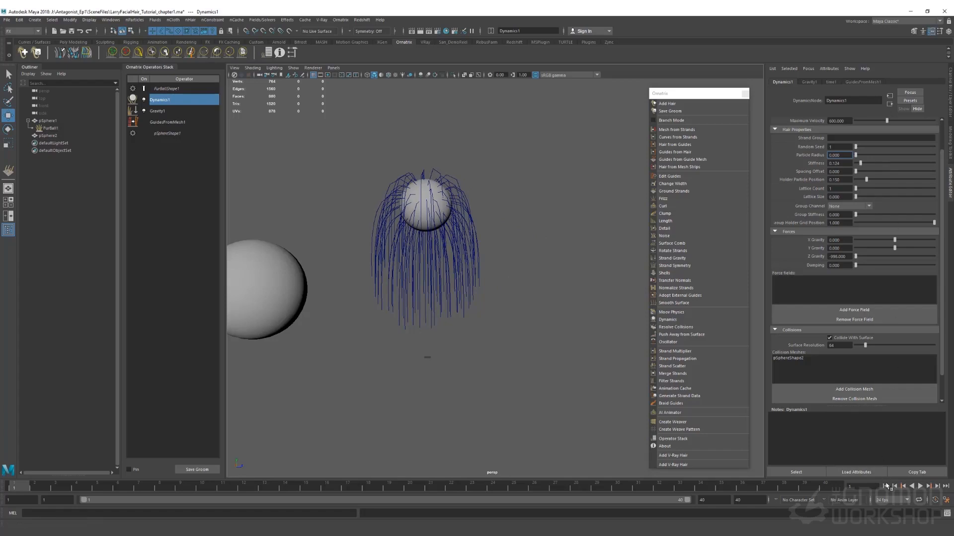
click(920, 487)
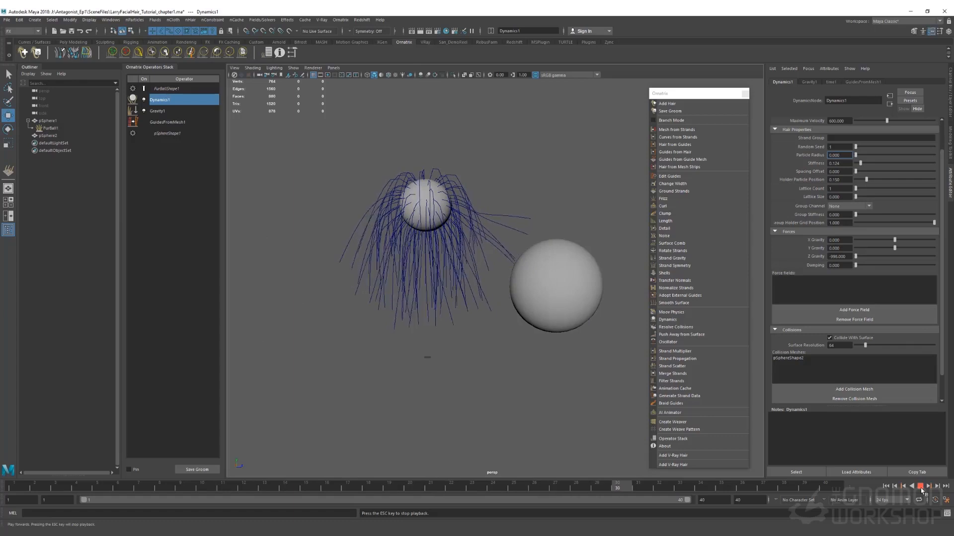
click(920, 486)
click(886, 487)
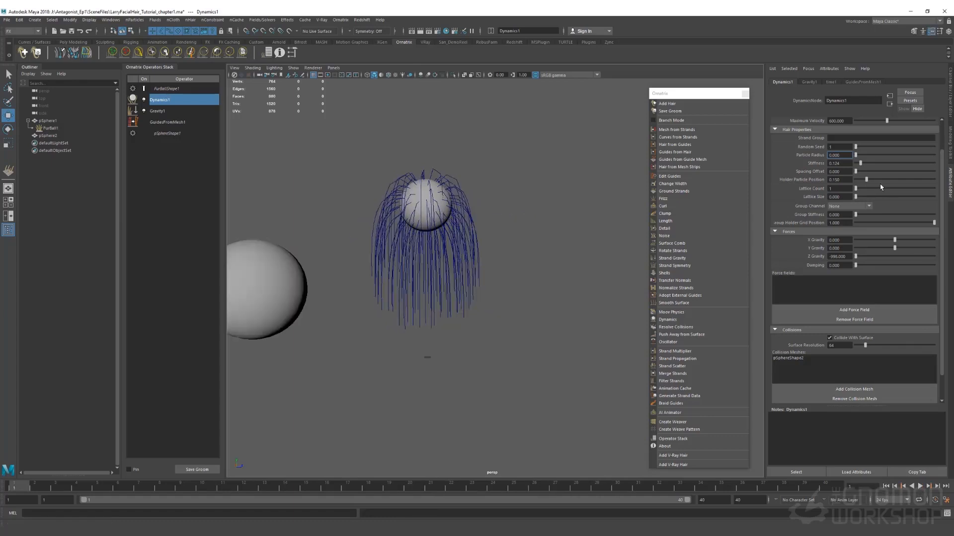
Try a Spacing Offset of about 0.455 in the hair dynamics and play the simulation.
drag(855, 171, 863, 172)
click(920, 486)
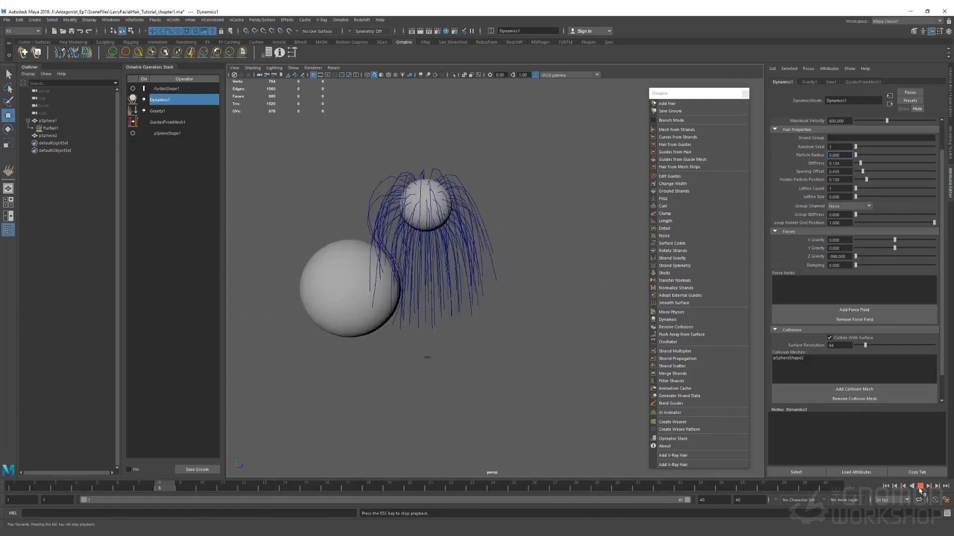
click(920, 488)
Reset the hair's Spacing Offset to 0 and replay the simulation, stopping while the large sphere is among the strands.
drag(858, 175, 851, 175)
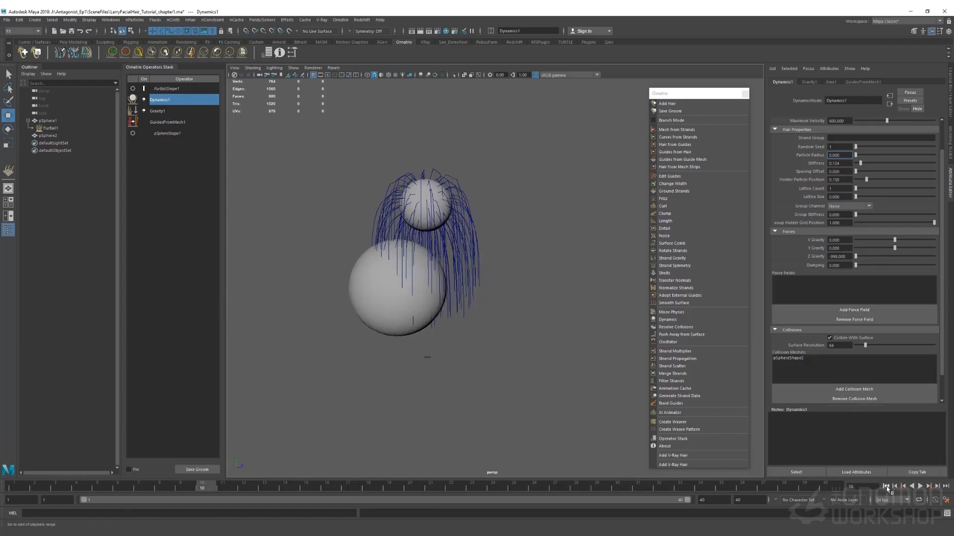
click(893, 486)
click(919, 487)
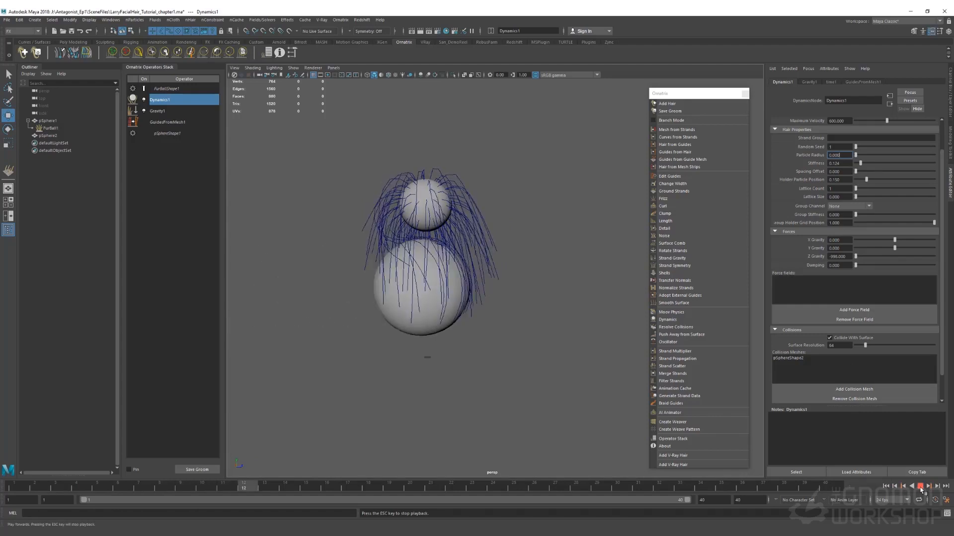
click(920, 486)
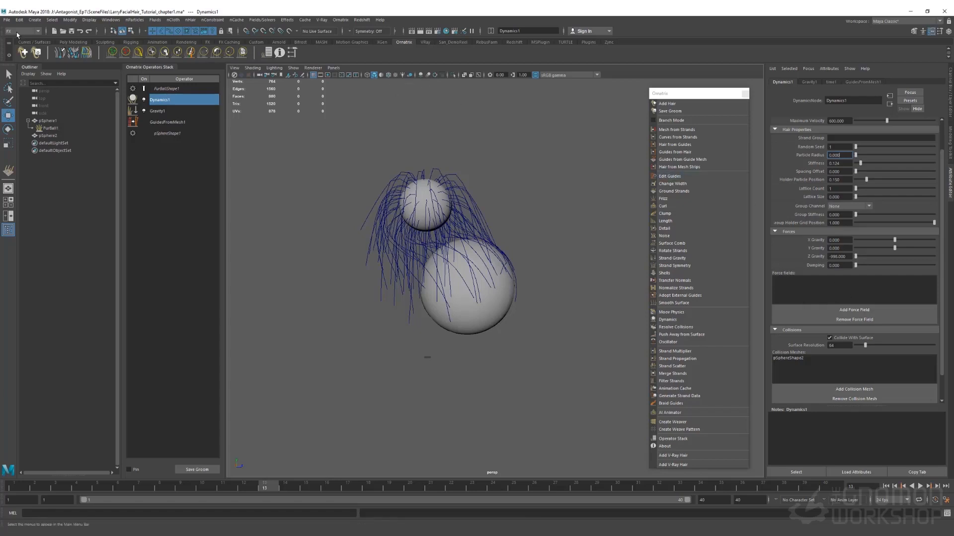
Create an Air field and move it beside the hair, to about 440 in Y and -272 in Z.
click(263, 20)
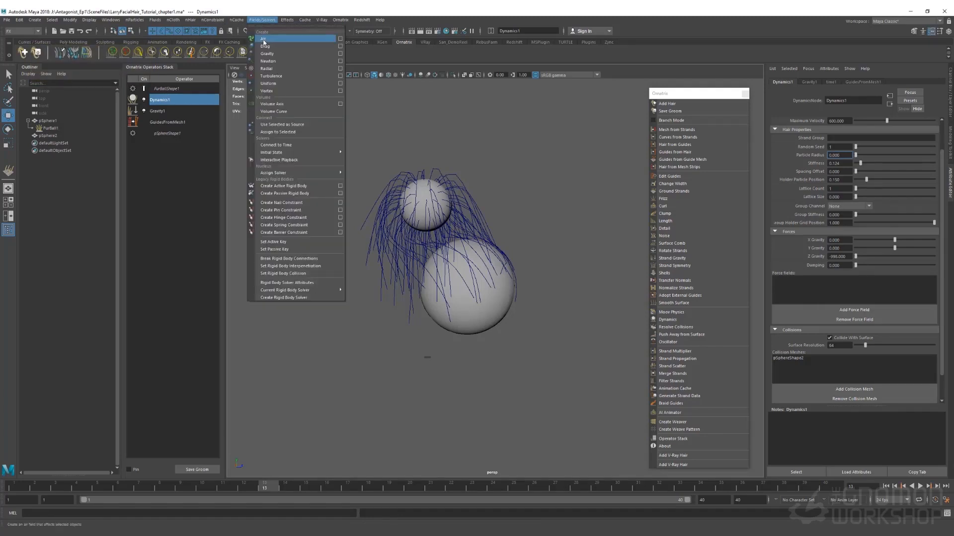
click(263, 39)
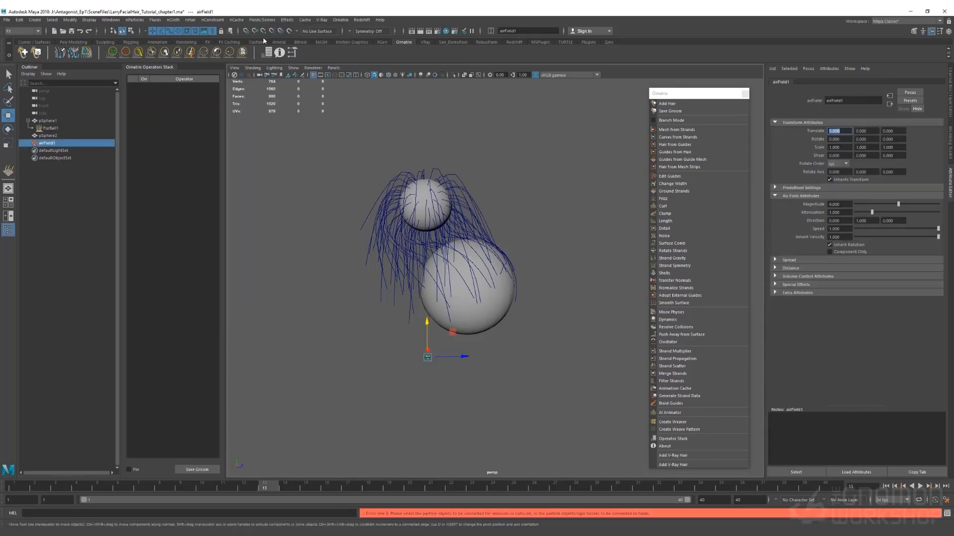
drag(426, 327, 432, 215)
drag(454, 249, 382, 251)
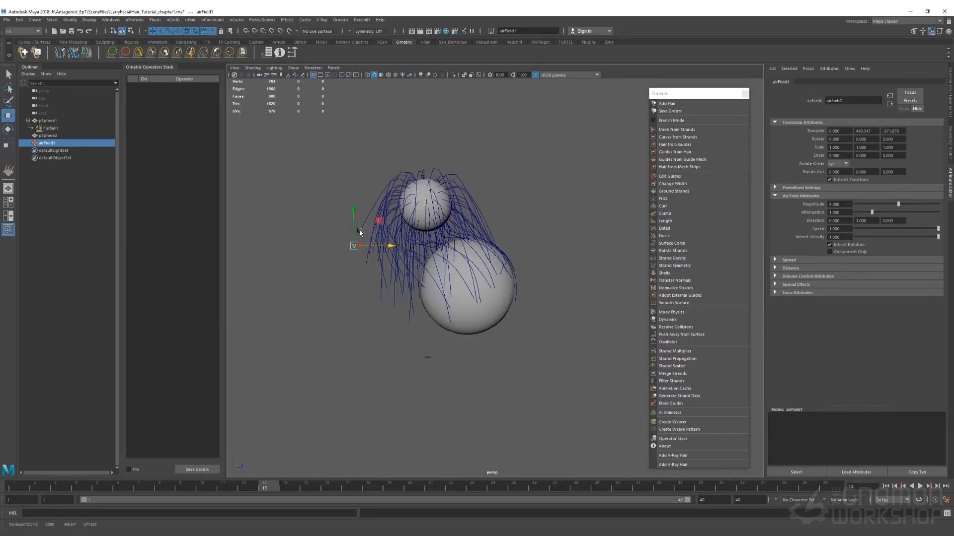
Add the air field as a force field in the Dynamics operator of the sphere's hair.
click(52, 130)
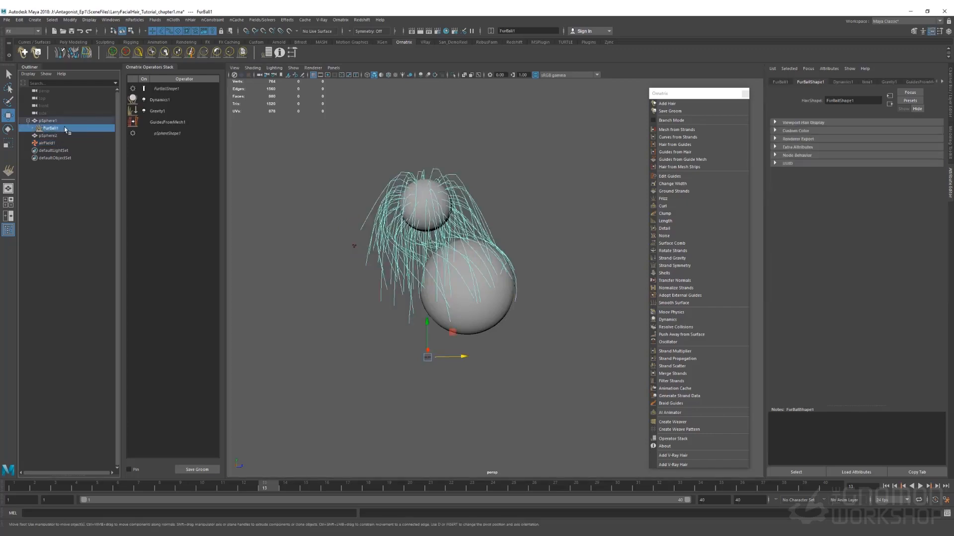
click(166, 100)
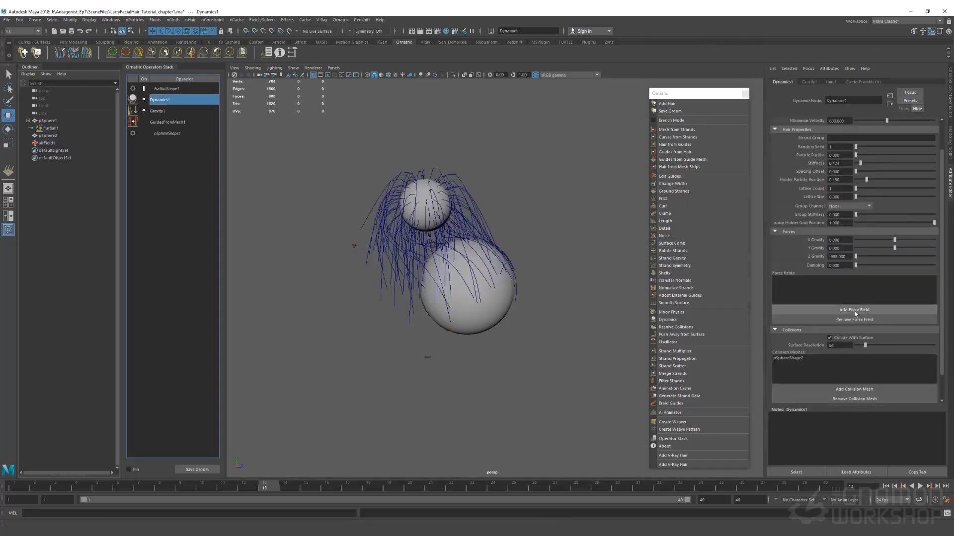
click(855, 311)
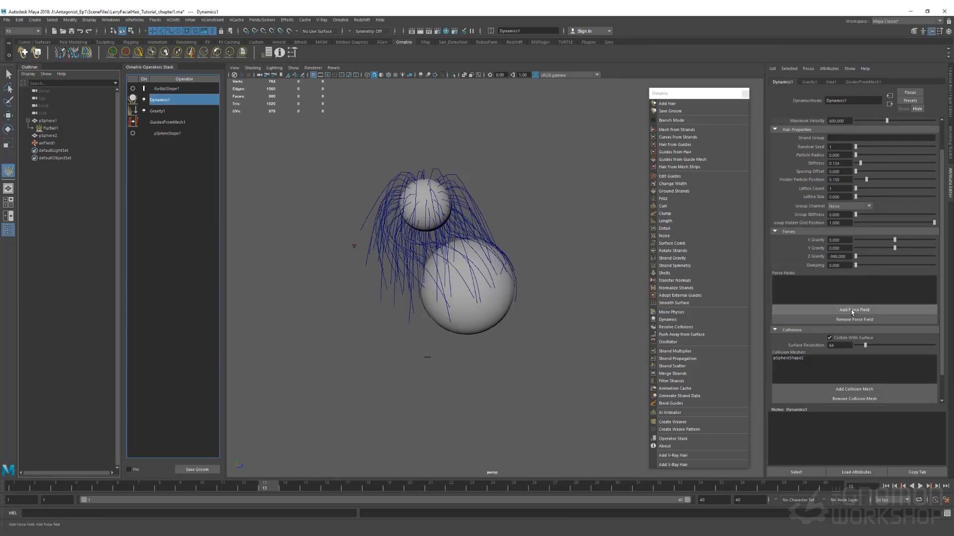
click(354, 248)
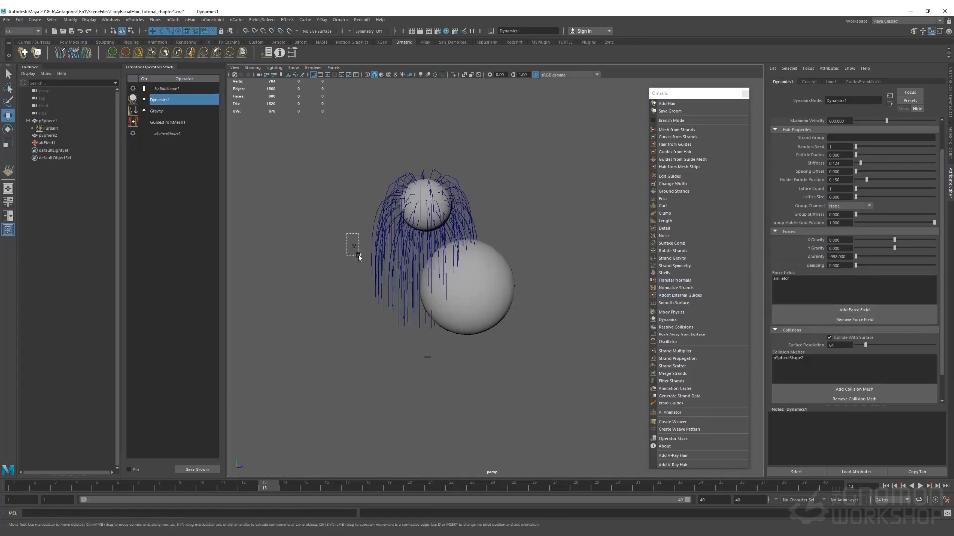
Set the air field's Magnitude to 500 and play the simulation to check its effect on the strands.
click(354, 246)
key(Return)
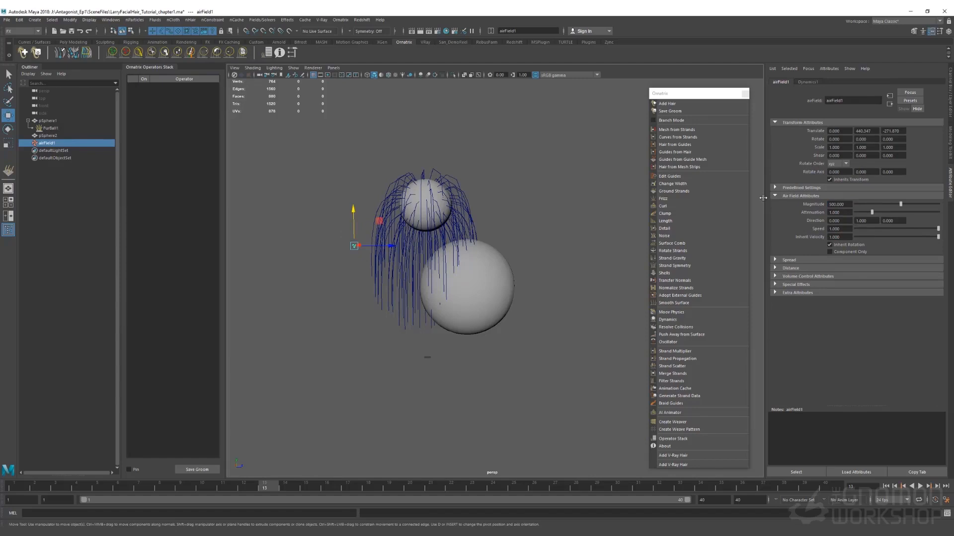
click(920, 486)
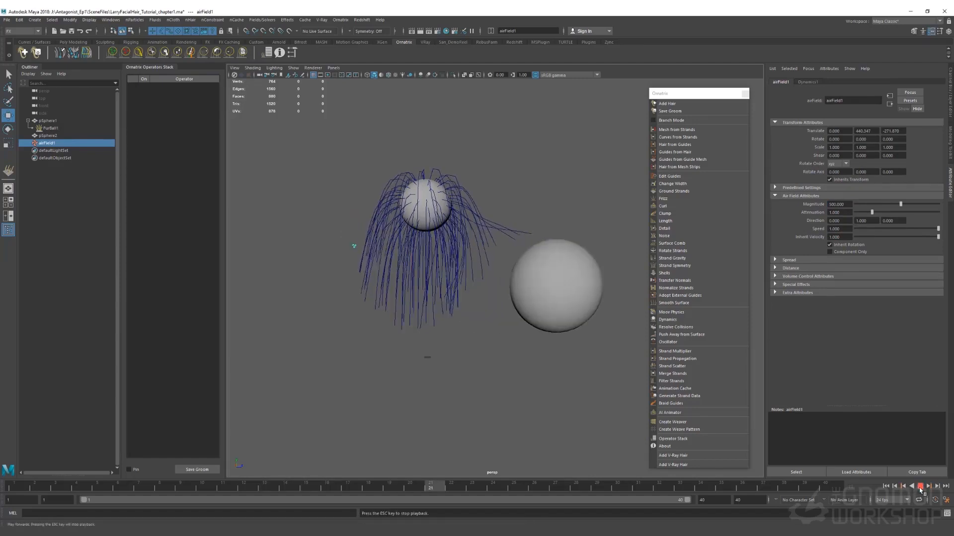
click(920, 487)
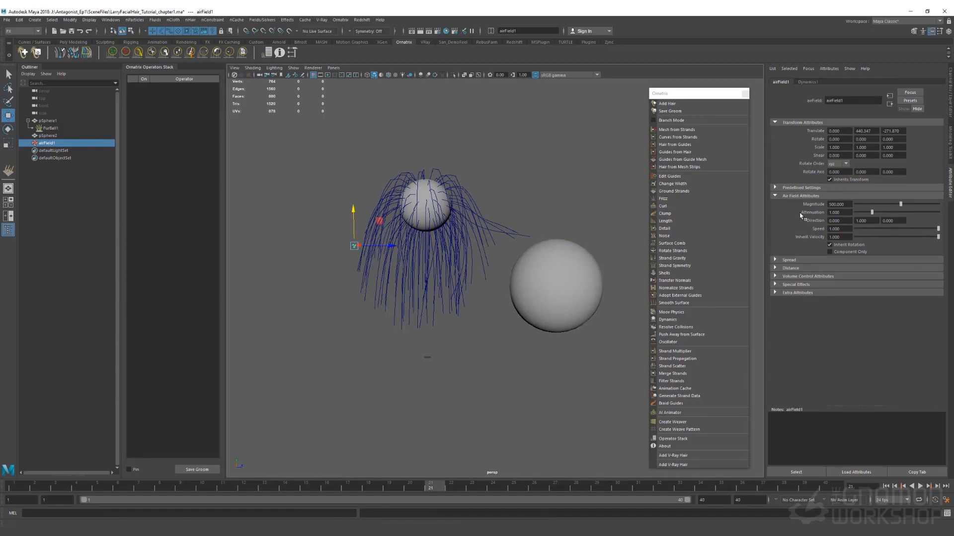